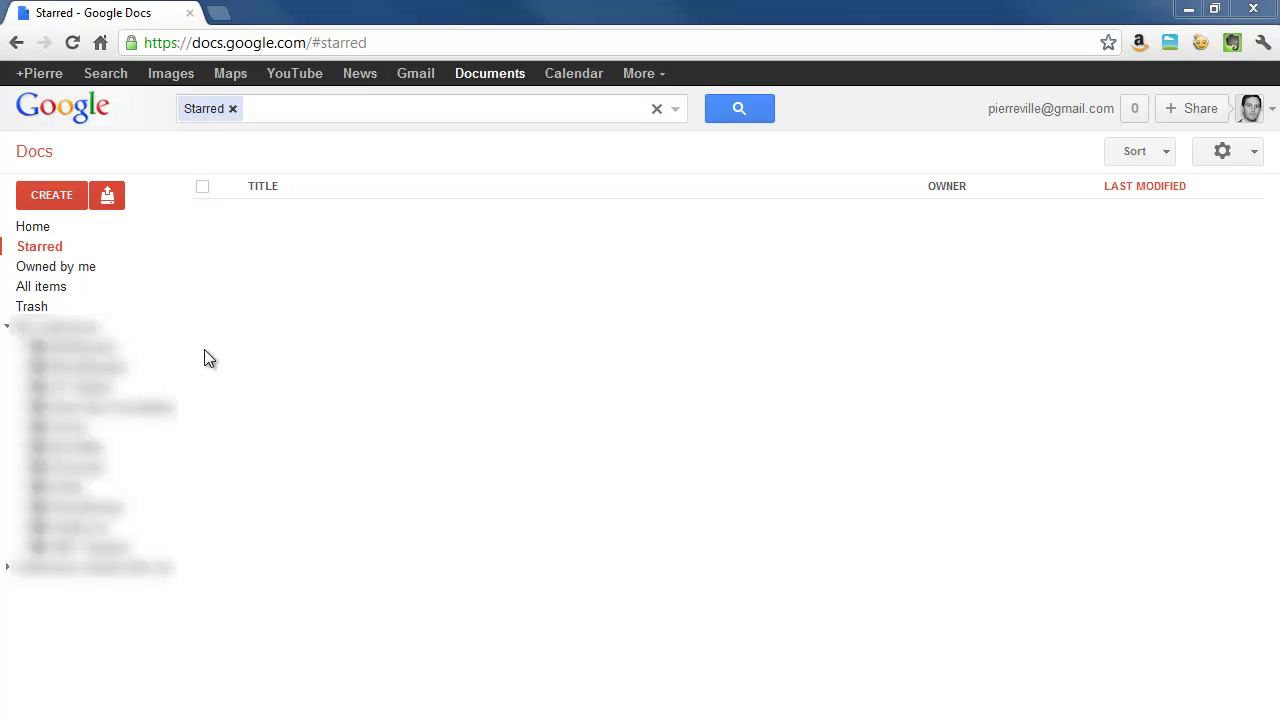
Create a new Google Docs form and title it "Test Form".
left_click(65, 200)
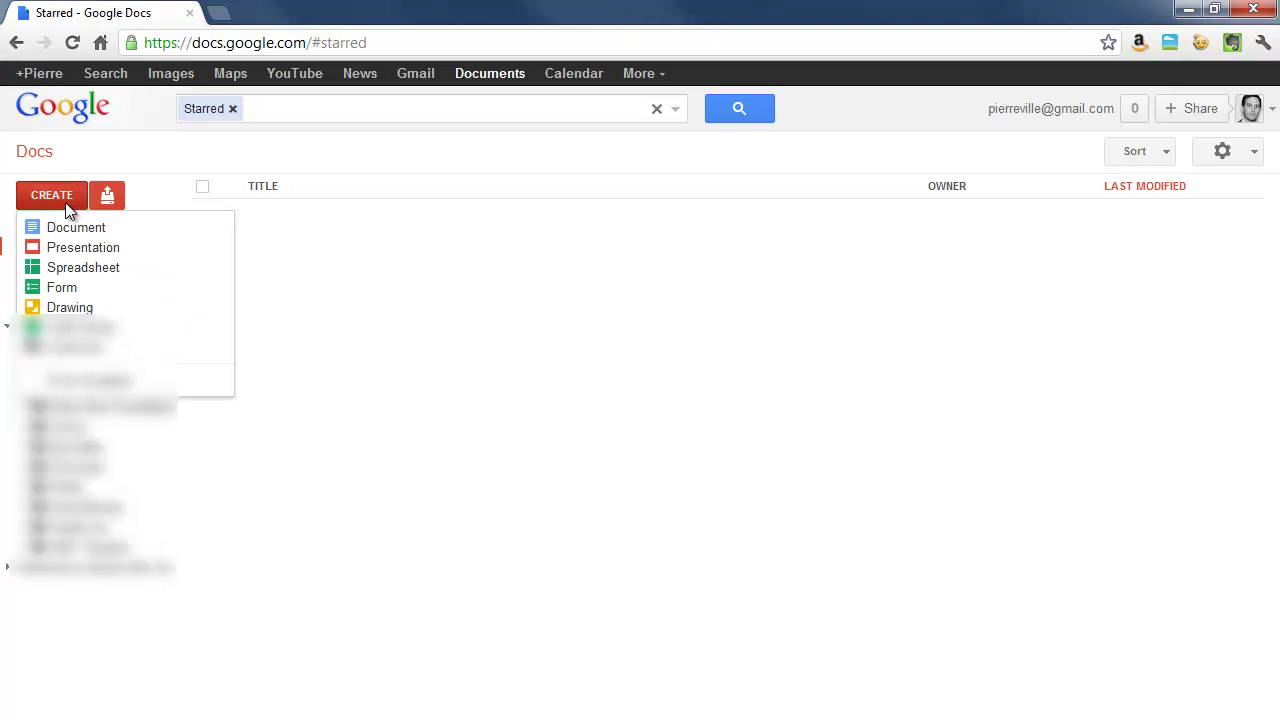
left_click(91, 289)
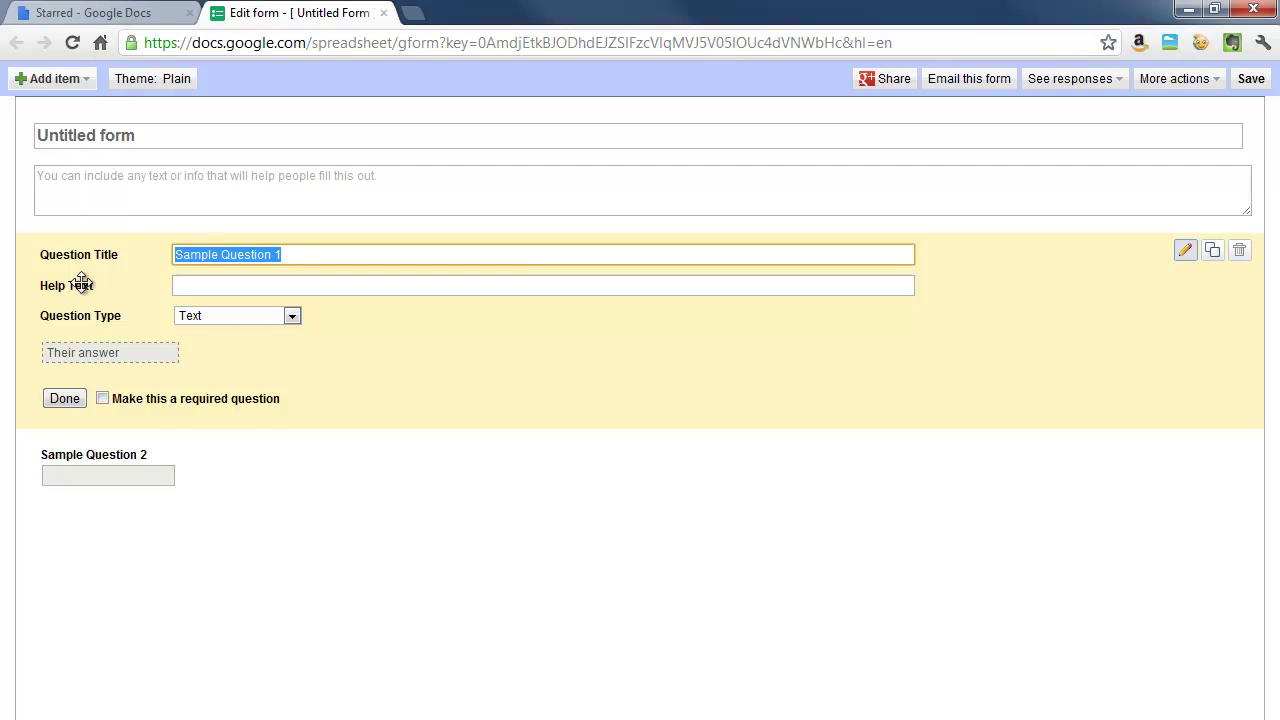
left_click(100, 140)
left_click_drag(121, 138, 10, 140)
type("Test F")
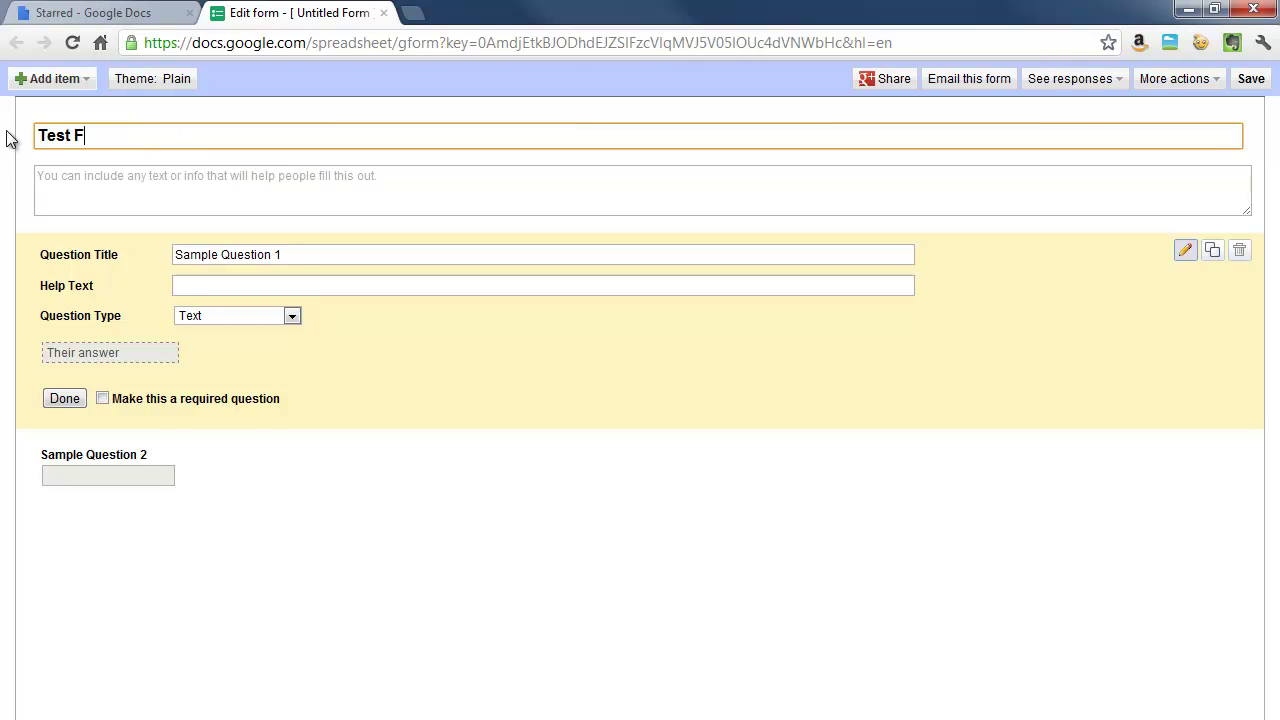
type("orm")
left_click(188, 189)
Title the first question "Organization Name", set its type to Paragraph text, and finish editing it.
left_click(307, 254)
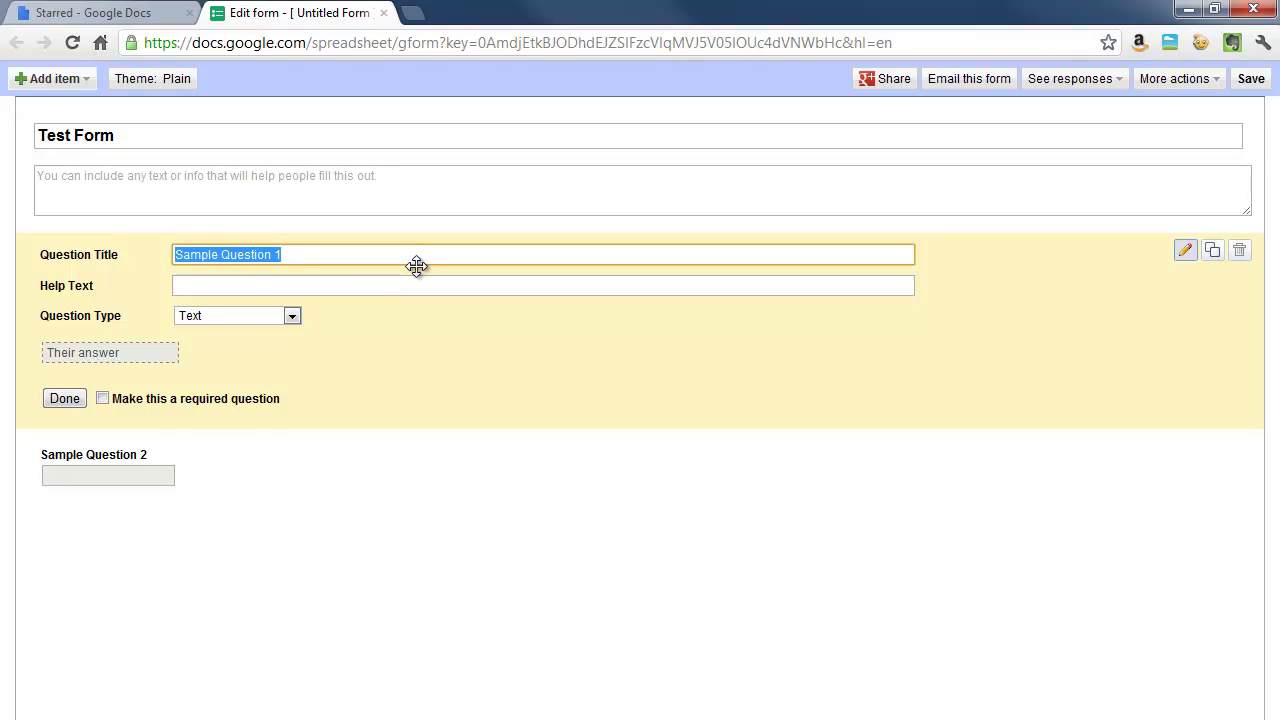
type("Organiza")
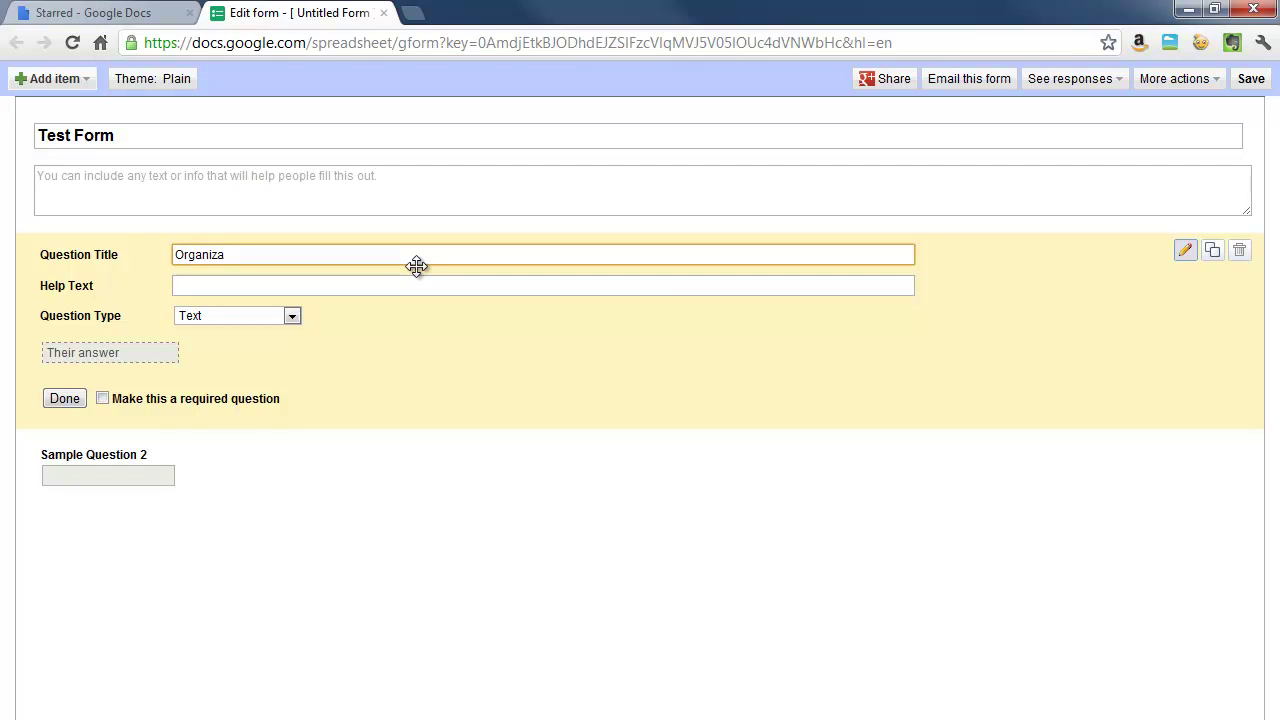
type("tion Name")
left_click(257, 318)
left_click(267, 347)
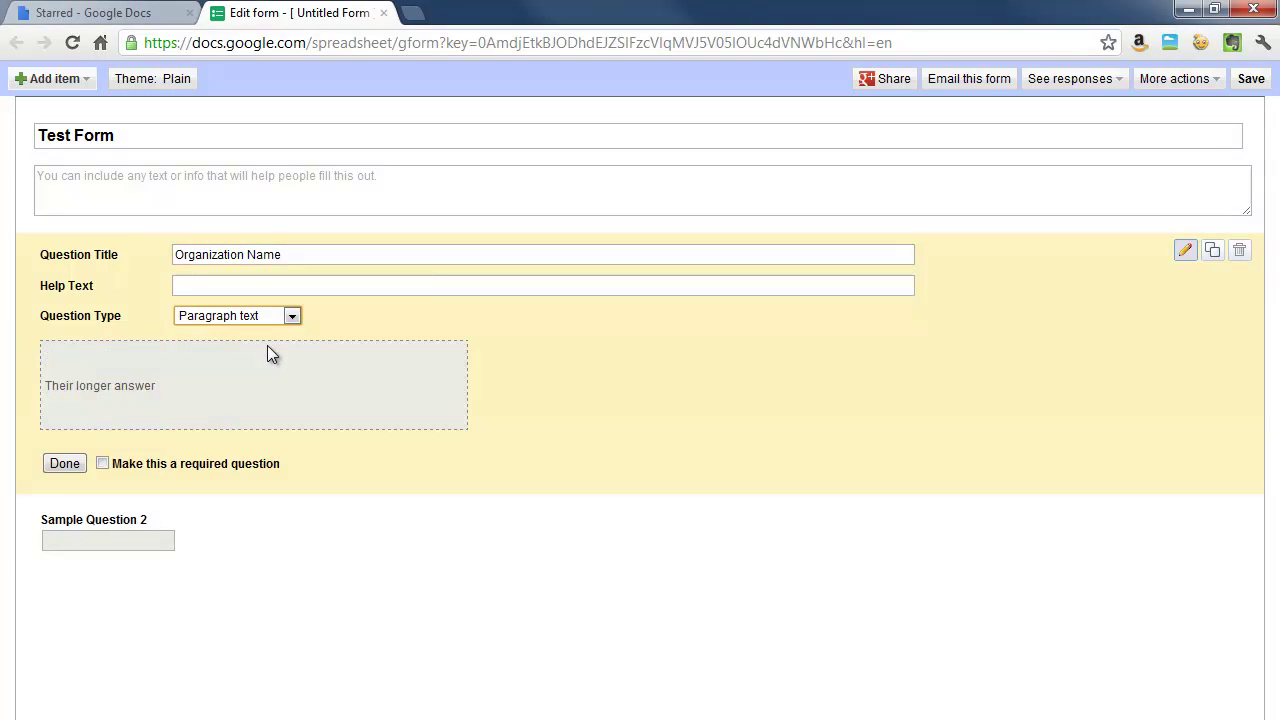
left_click(58, 464)
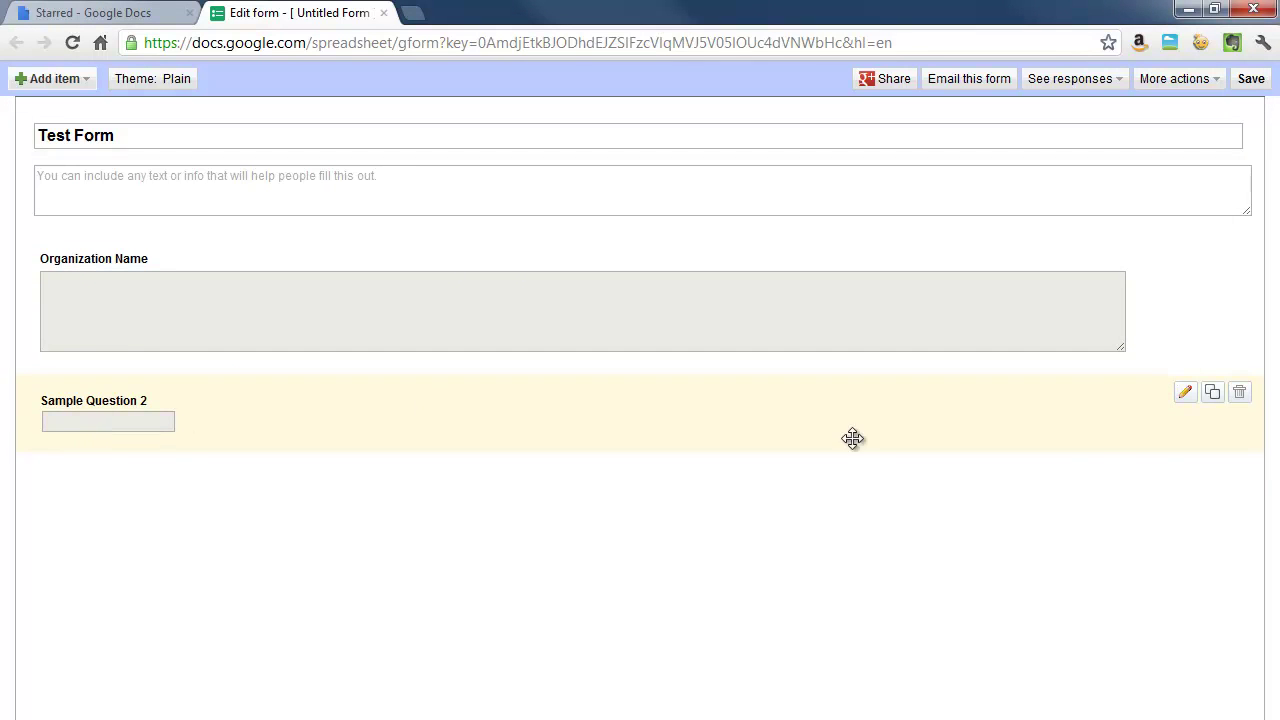
Change Sample Question 2 to a Paragraph text question titled "Organization Details" and finish editing it.
left_click(1186, 394)
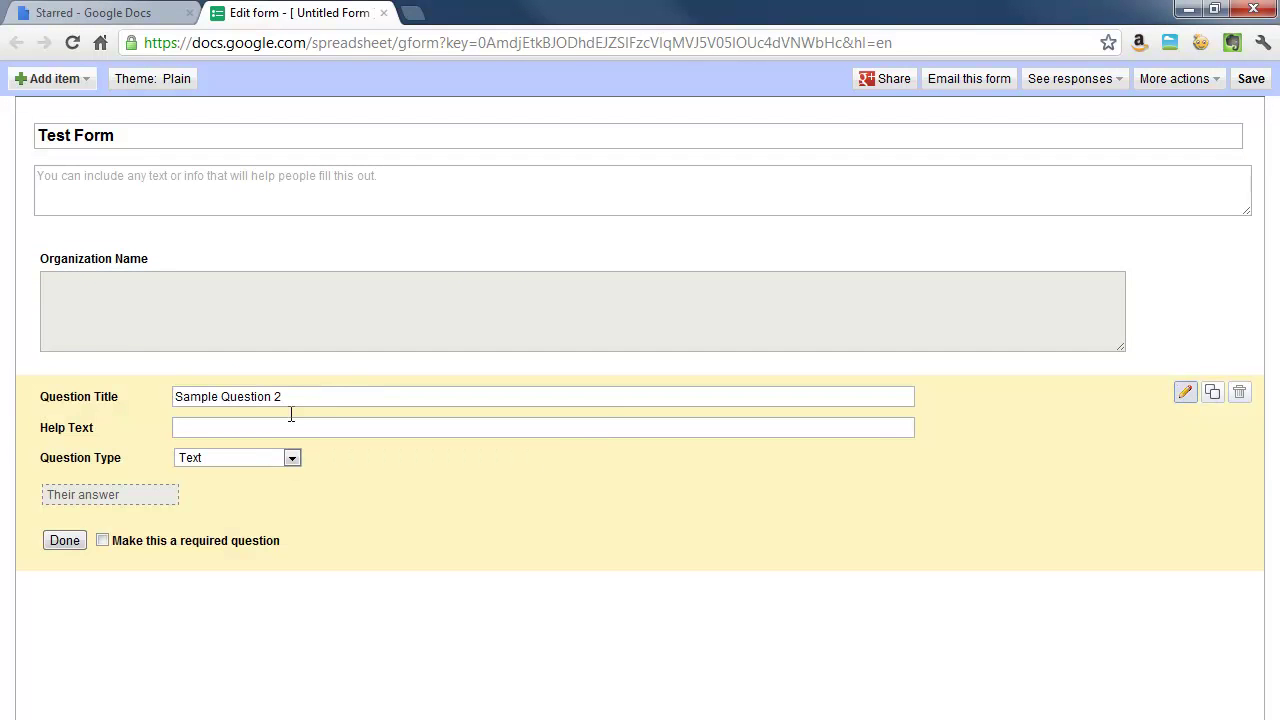
left_click(1186, 394)
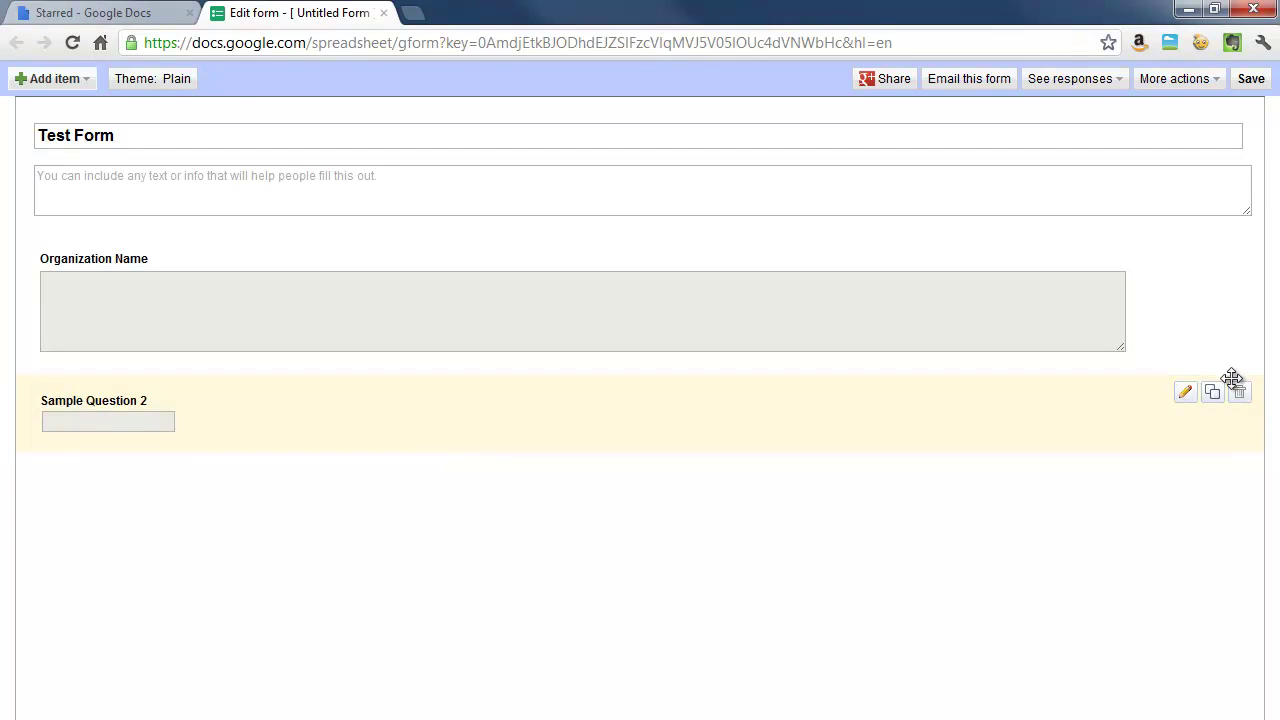
left_click(1186, 394)
left_click(239, 460)
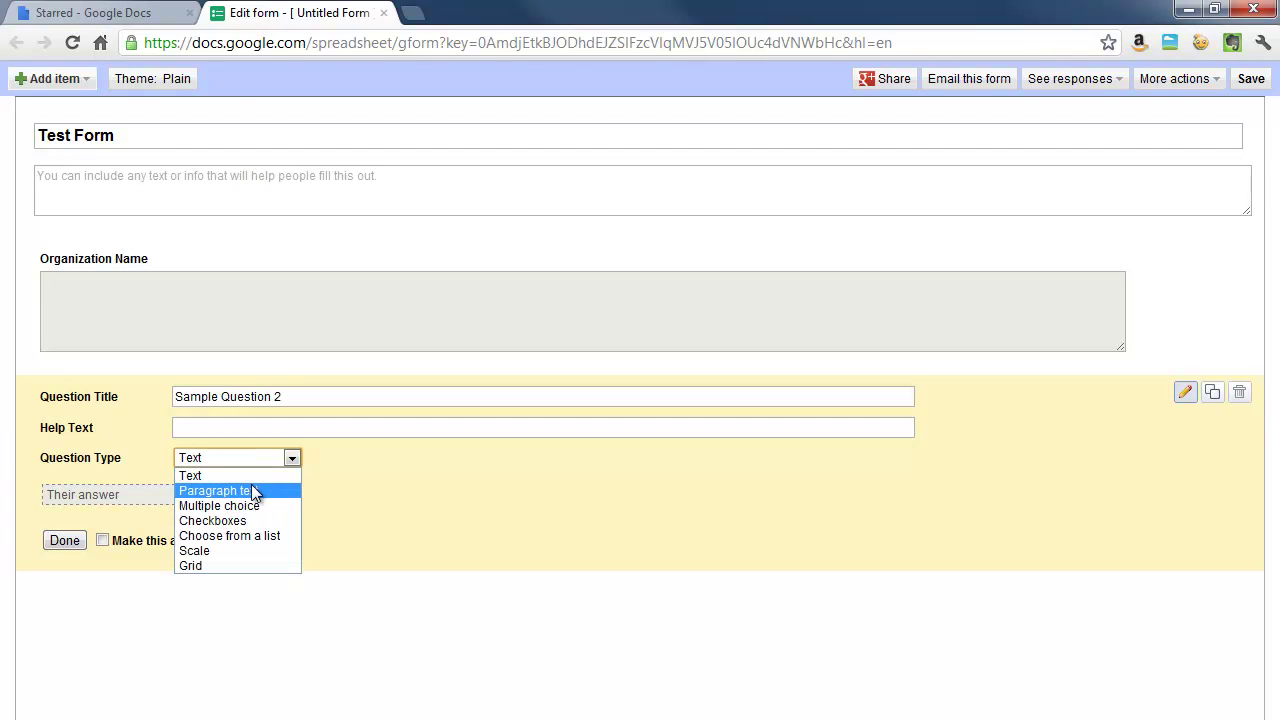
left_click(253, 490)
left_click_drag(312, 392, 115, 388)
type("Or")
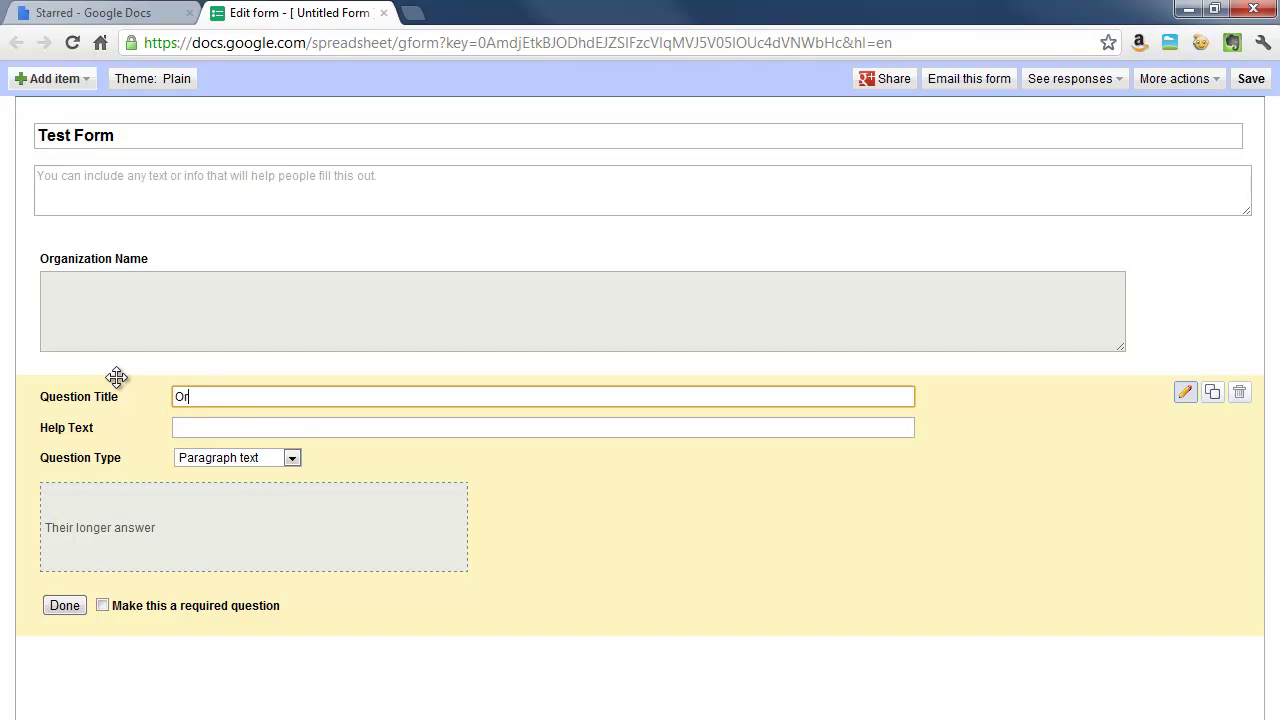
type("ganization Details")
left_click(68, 605)
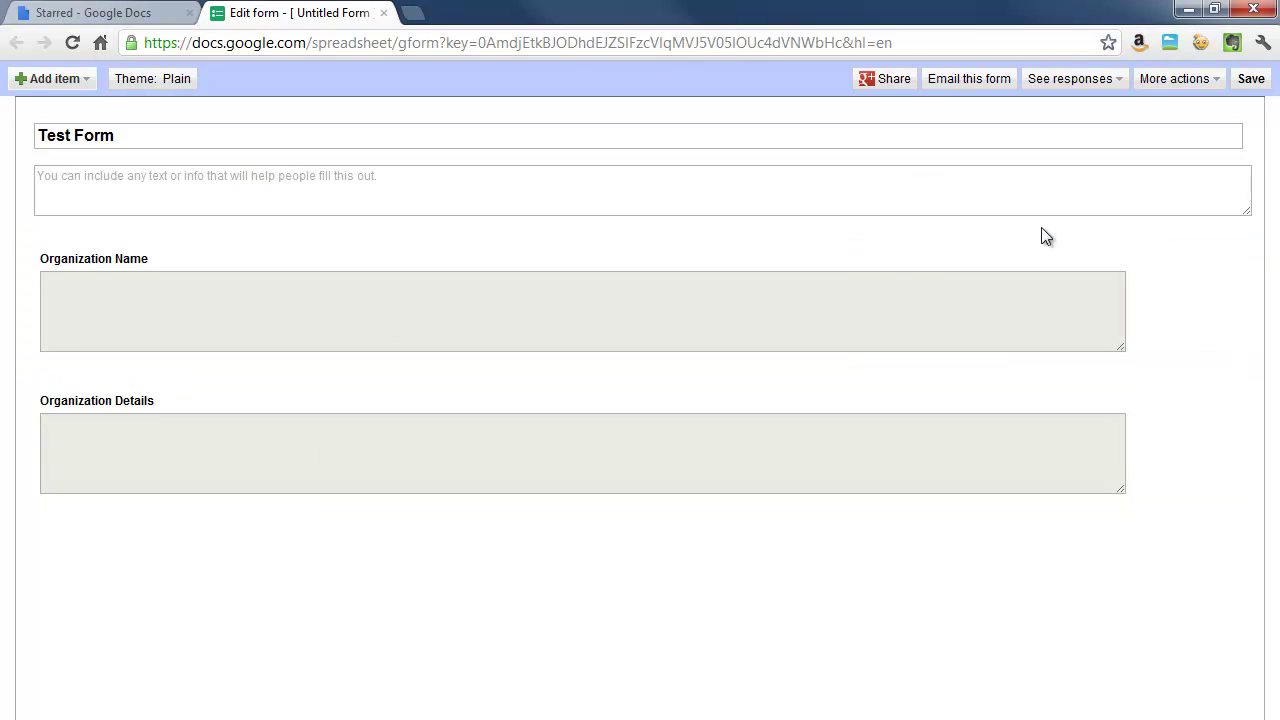
Copy the form's embed code for a blog or website and close the Embed dialog.
left_click(1192, 84)
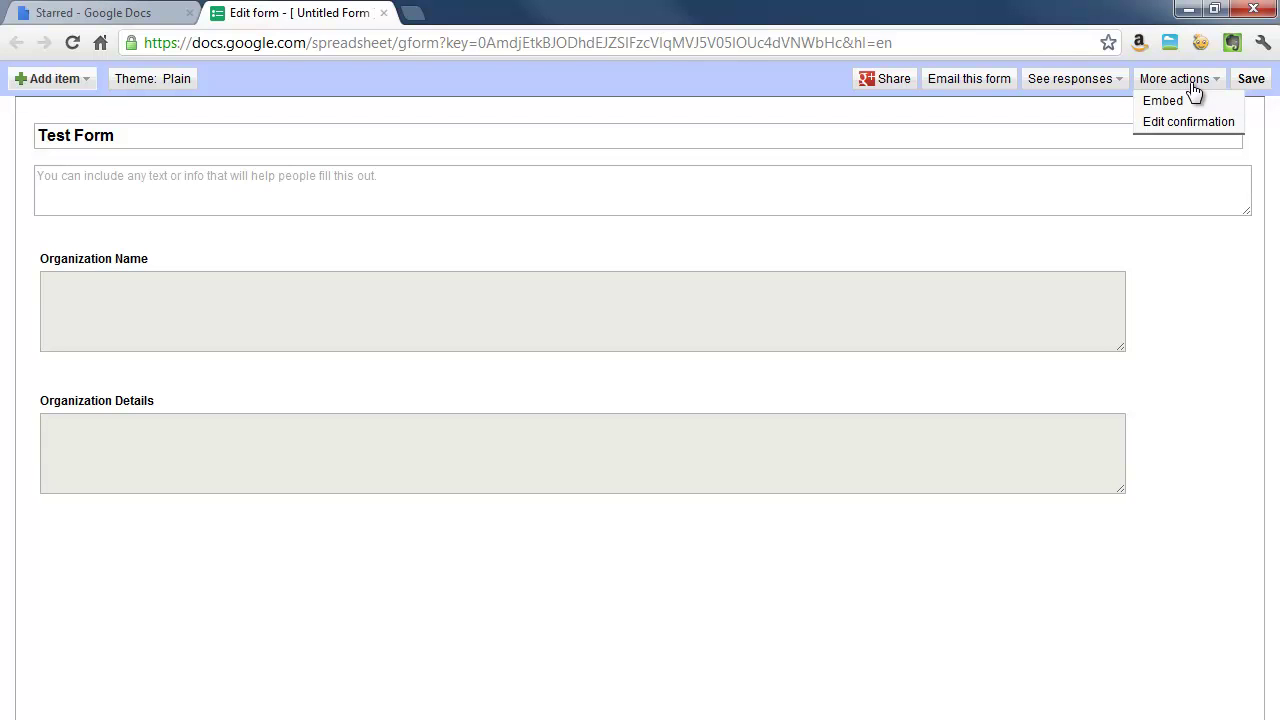
left_click(1183, 101)
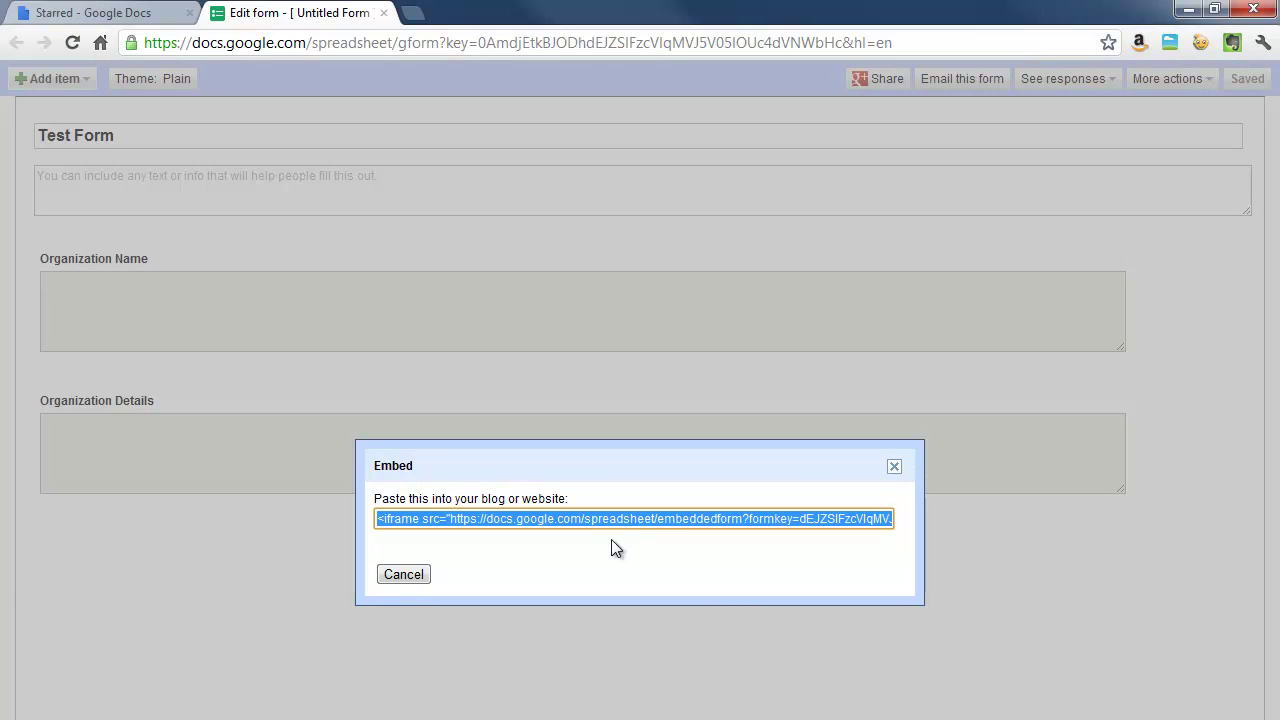
right_click(642, 515)
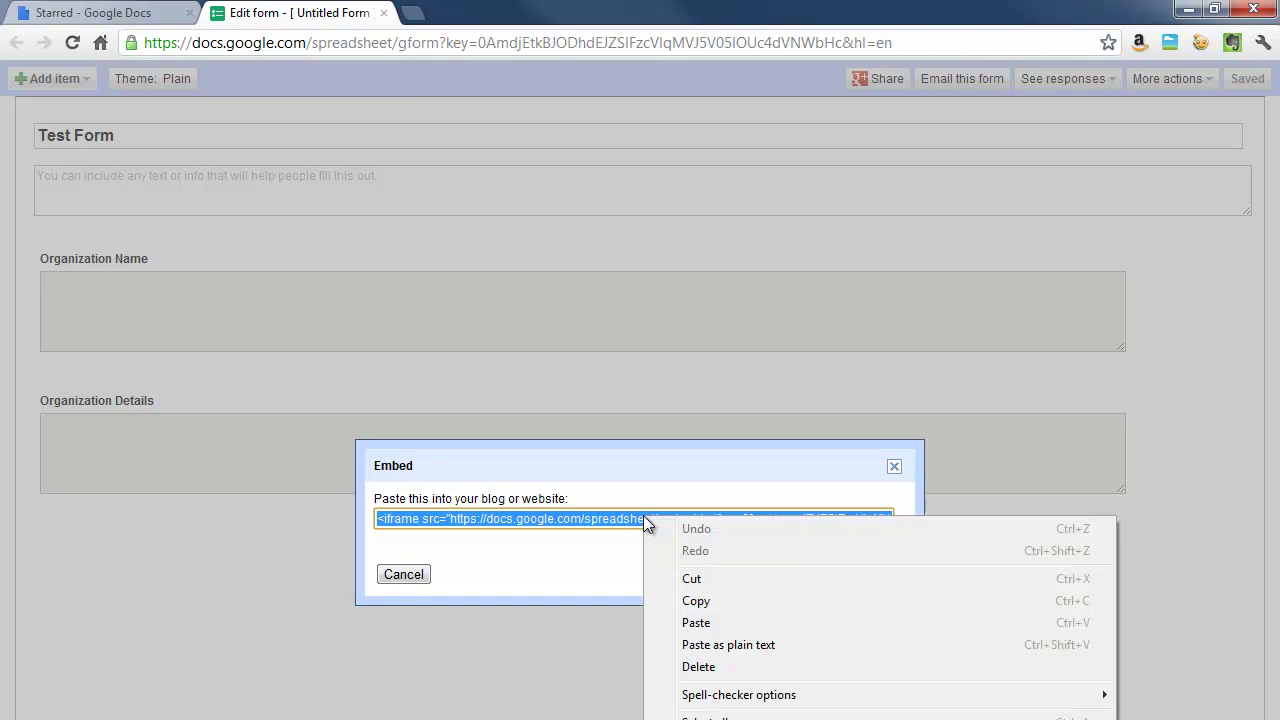
left_click(751, 603)
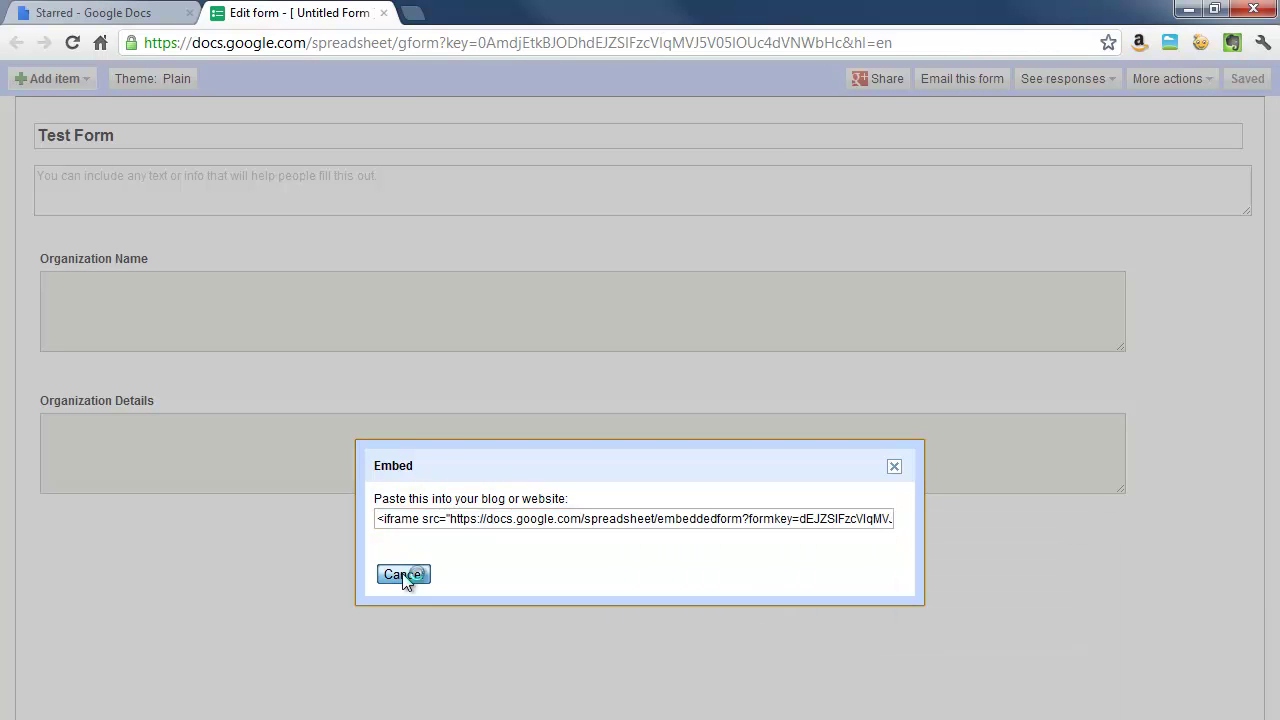
left_click(403, 574)
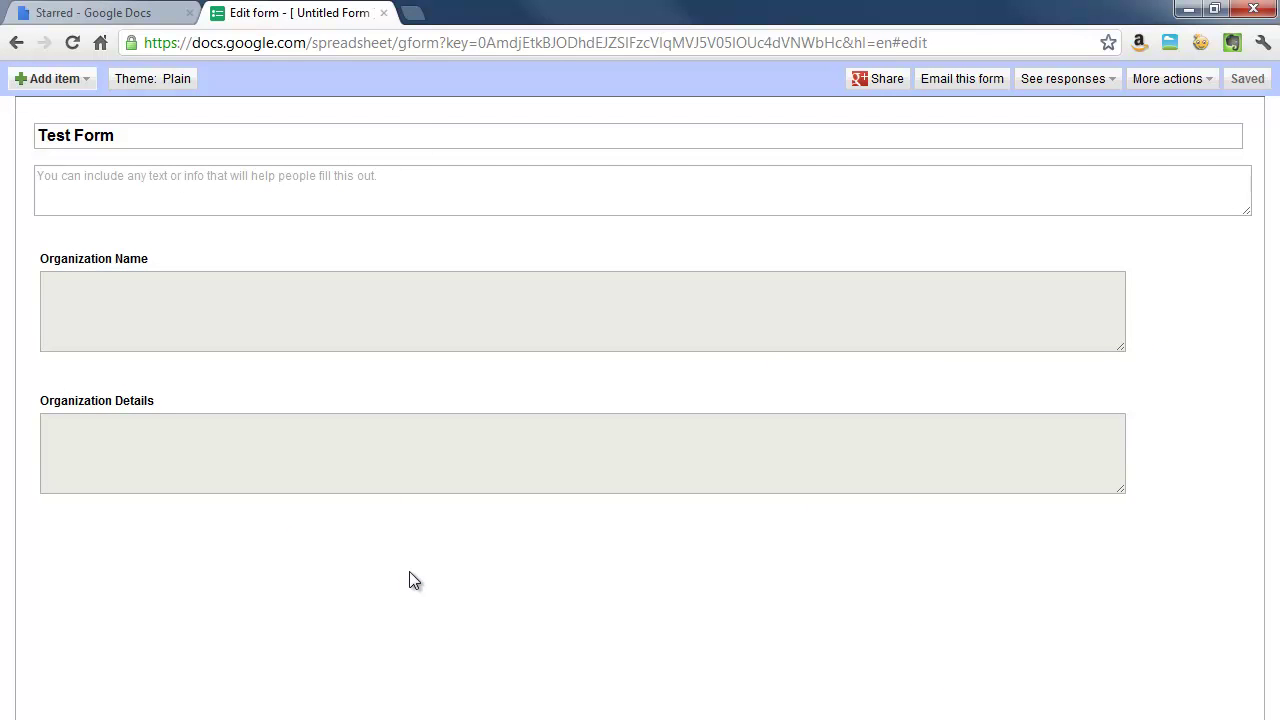
Open the WordPress site's wp-admin dashboard in a new browser tab.
left_click(413, 13)
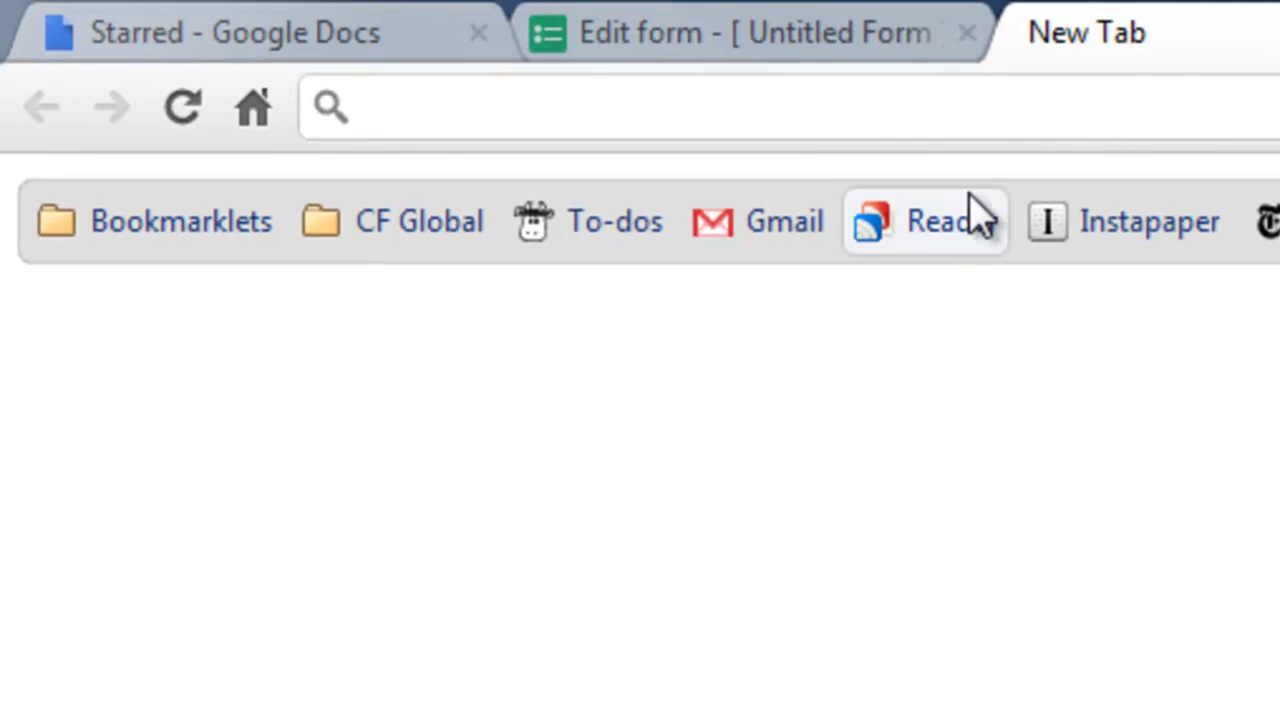
type("pierrebastien.net")
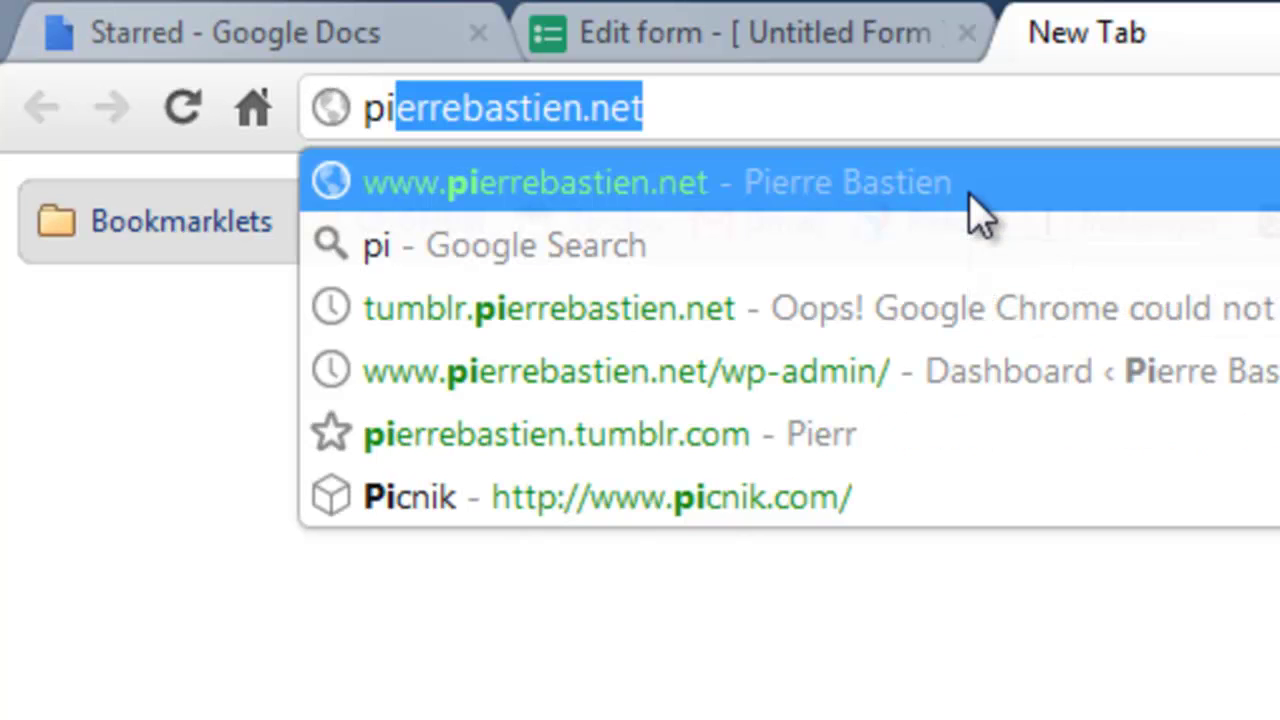
key("Down")
key("Down")
key("Down")
key("Return")
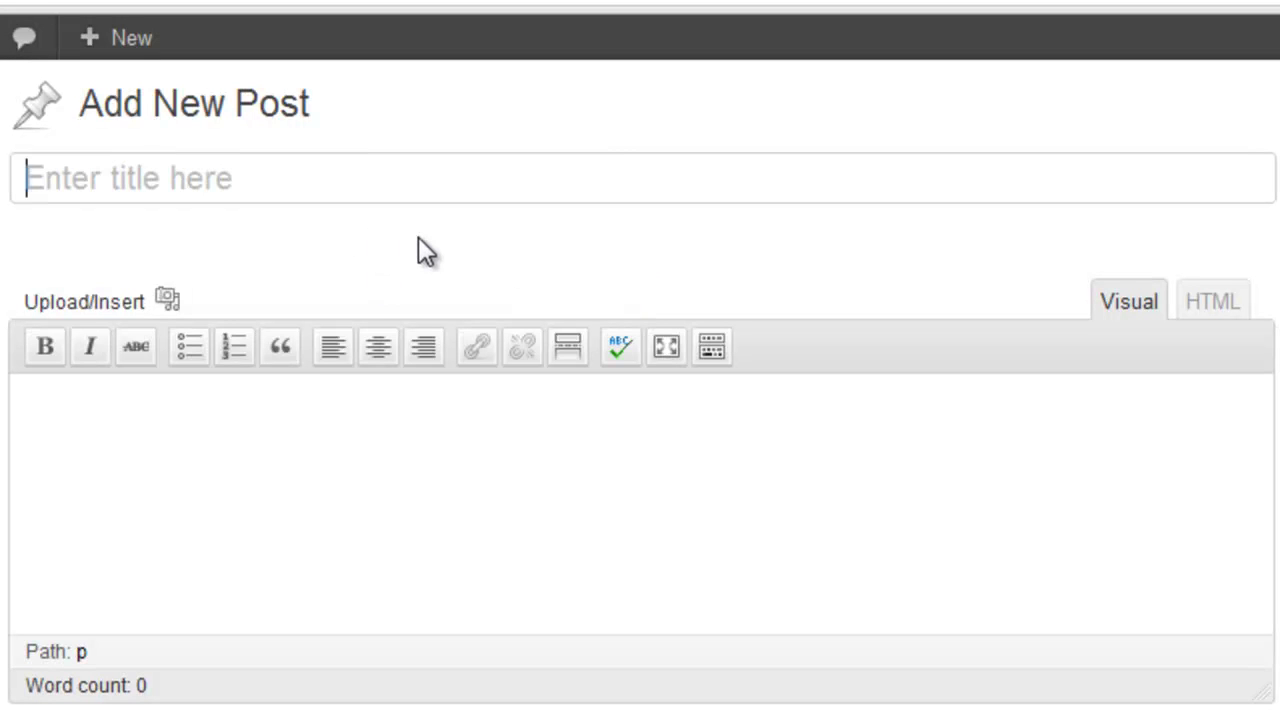
Title the new WordPress post "Test Form" and paste the form's embed code into its body in HTML mode.
type("Test Form")
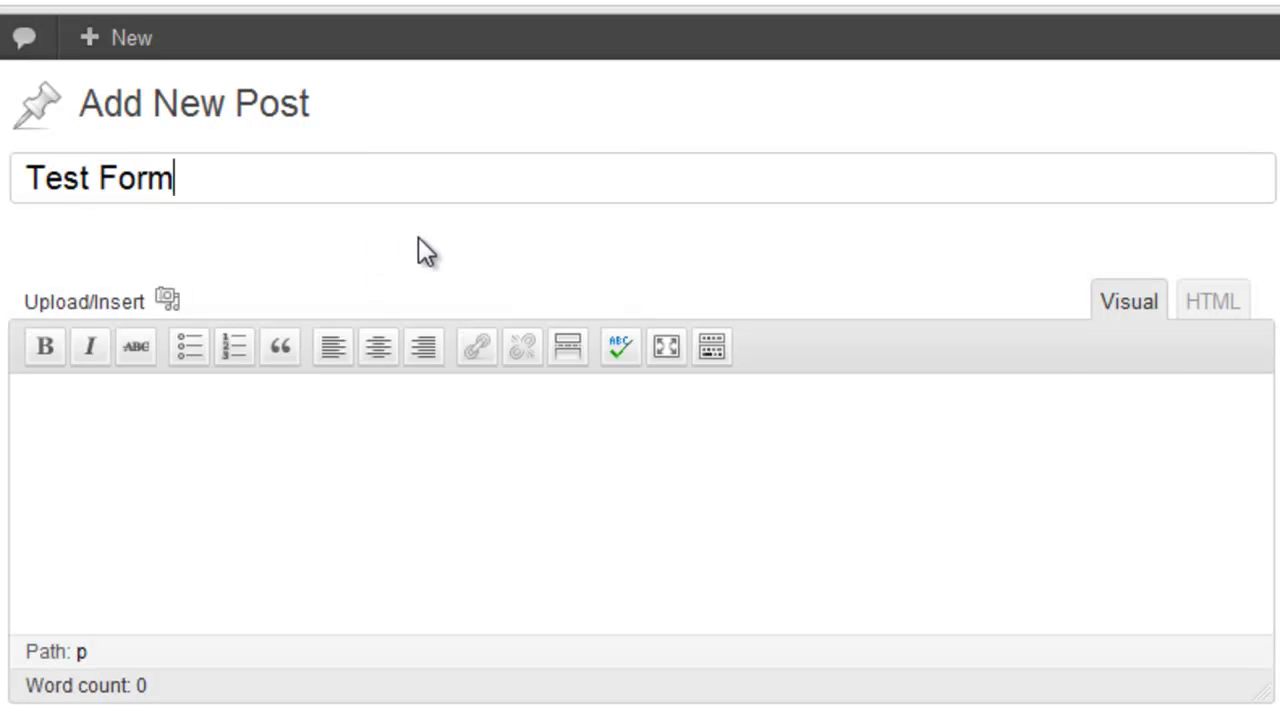
left_click(1230, 310)
left_click(693, 467)
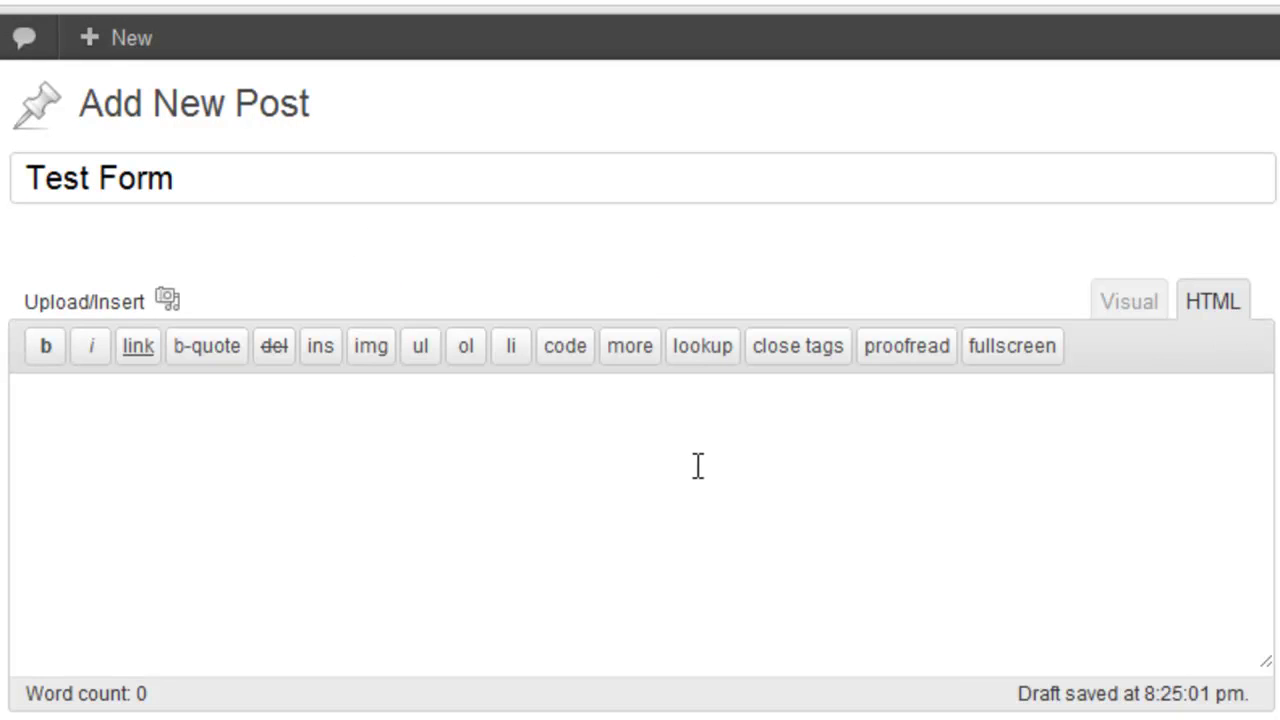
key("ctrl+v")
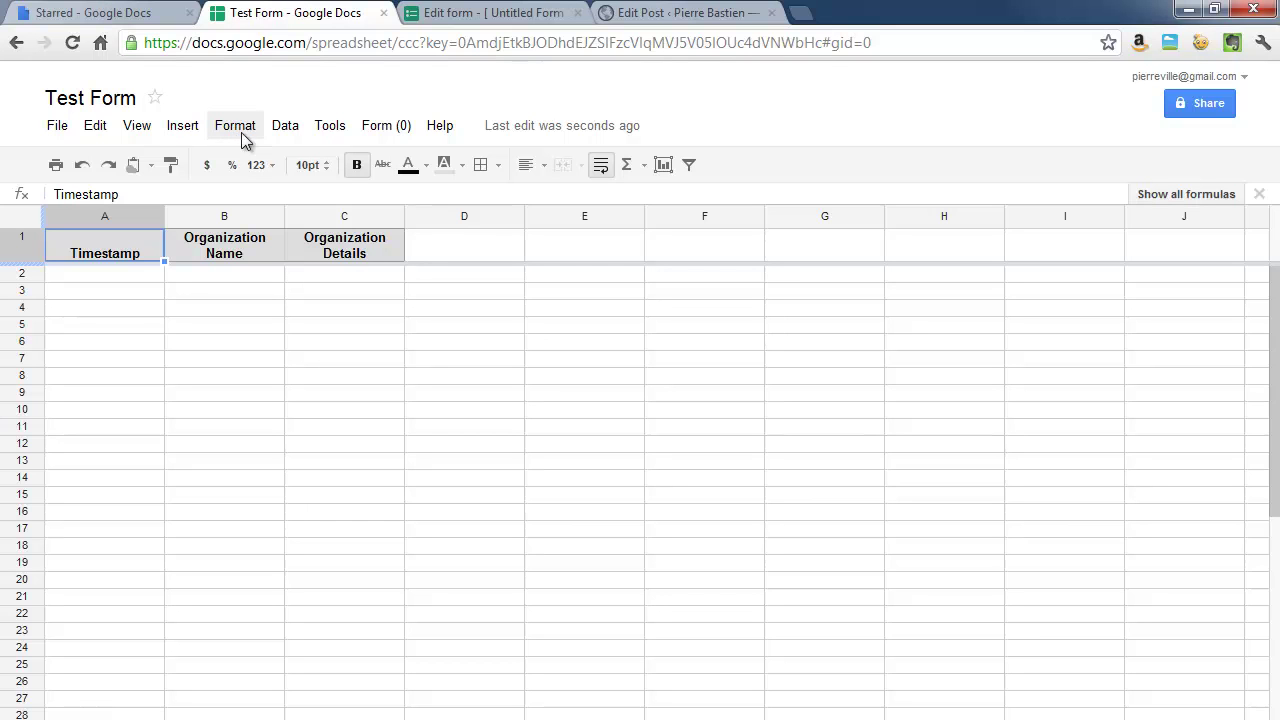
Set the Test Form spreadsheet's sharing visibility to "Public on the web", save it, and close the sharing settings.
left_click(1202, 107)
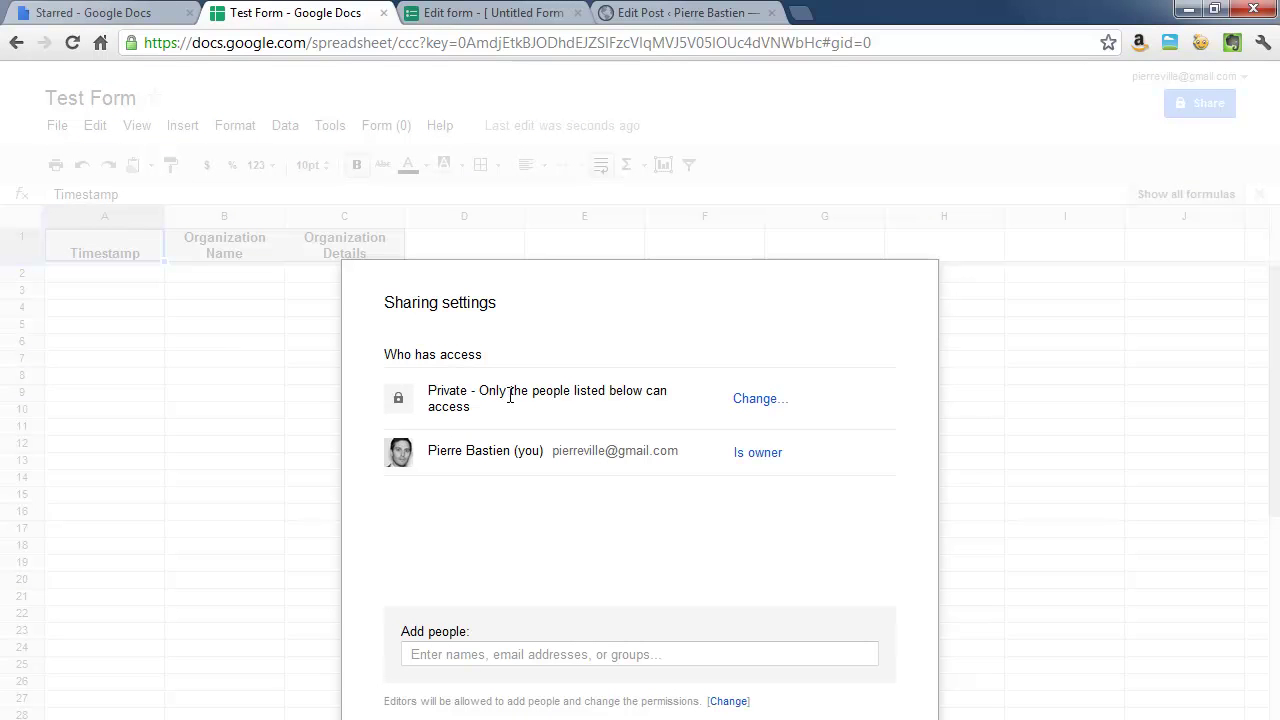
left_click(753, 401)
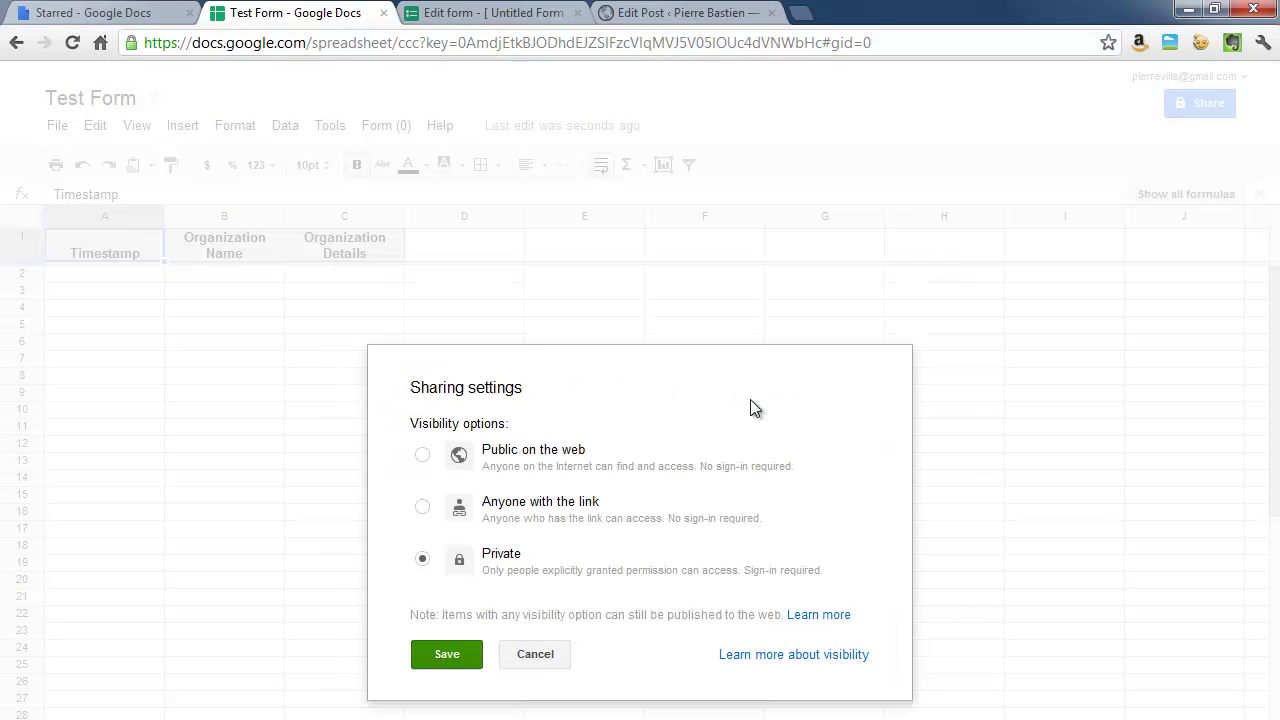
left_click(421, 460)
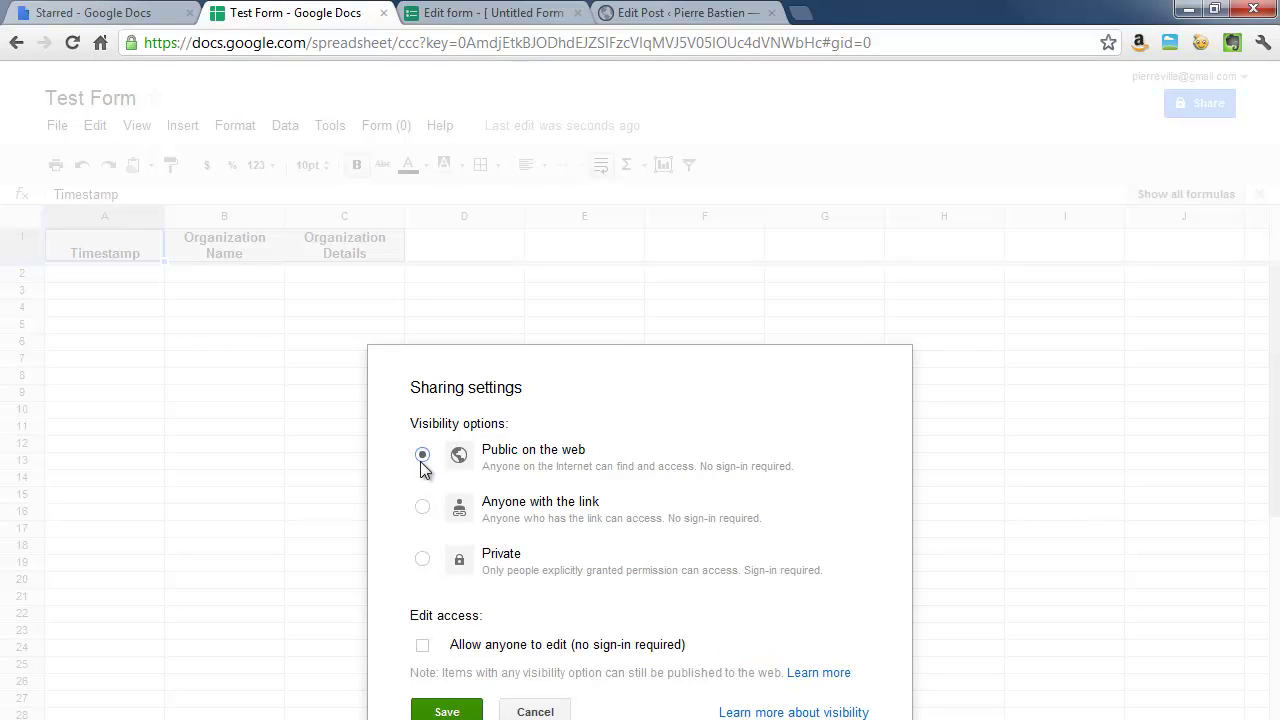
left_click(446, 711)
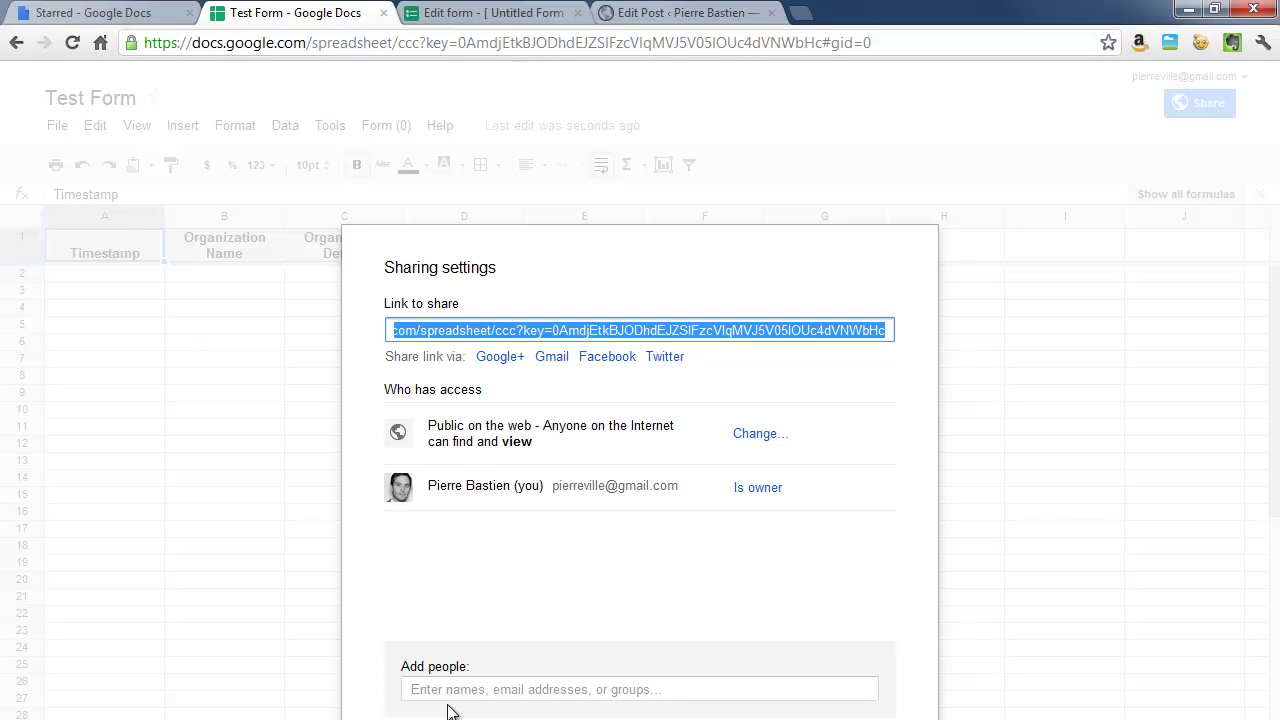
left_click(450, 719)
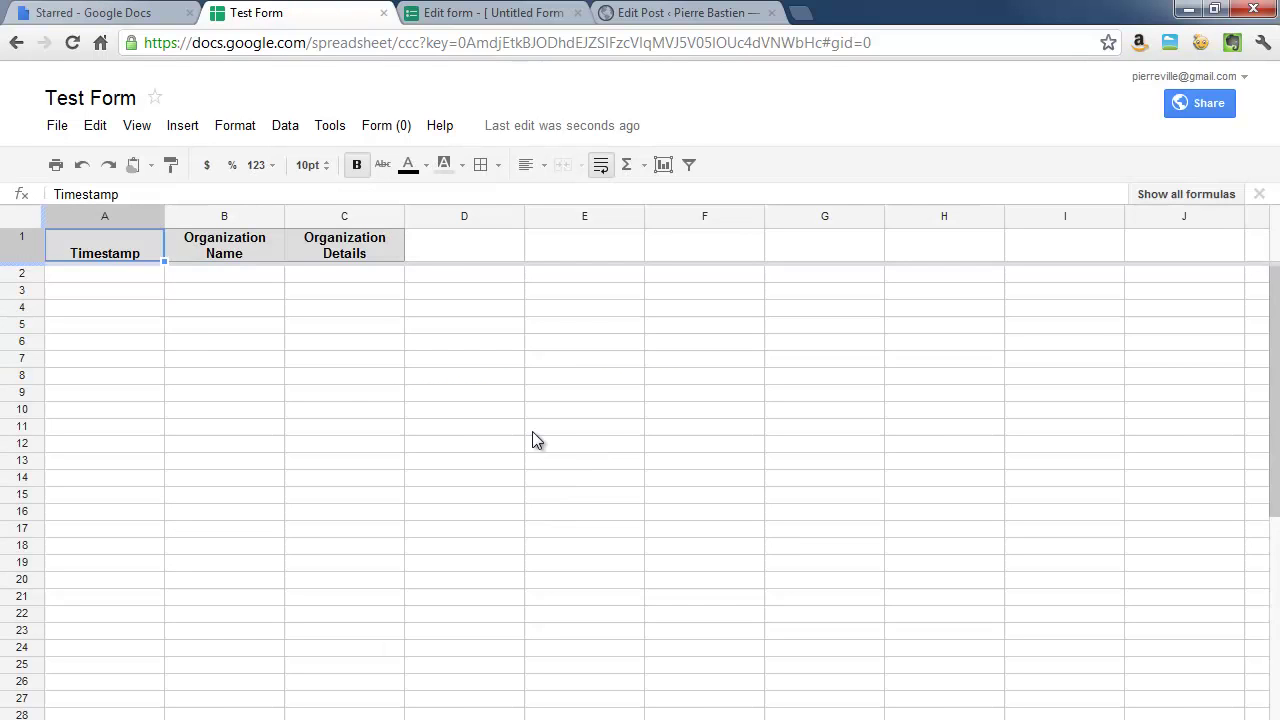
Publish all sheets of the Test Form spreadsheet to the web with automatic republishing.
left_click(58, 127)
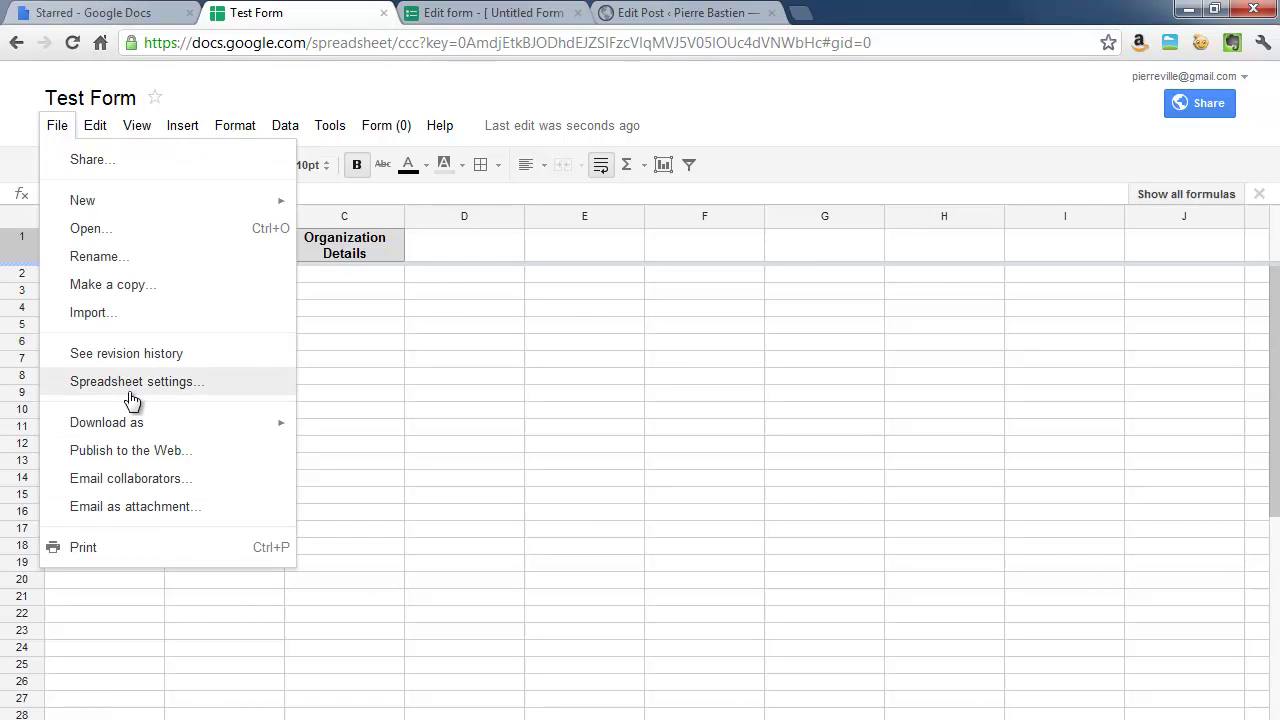
left_click(142, 450)
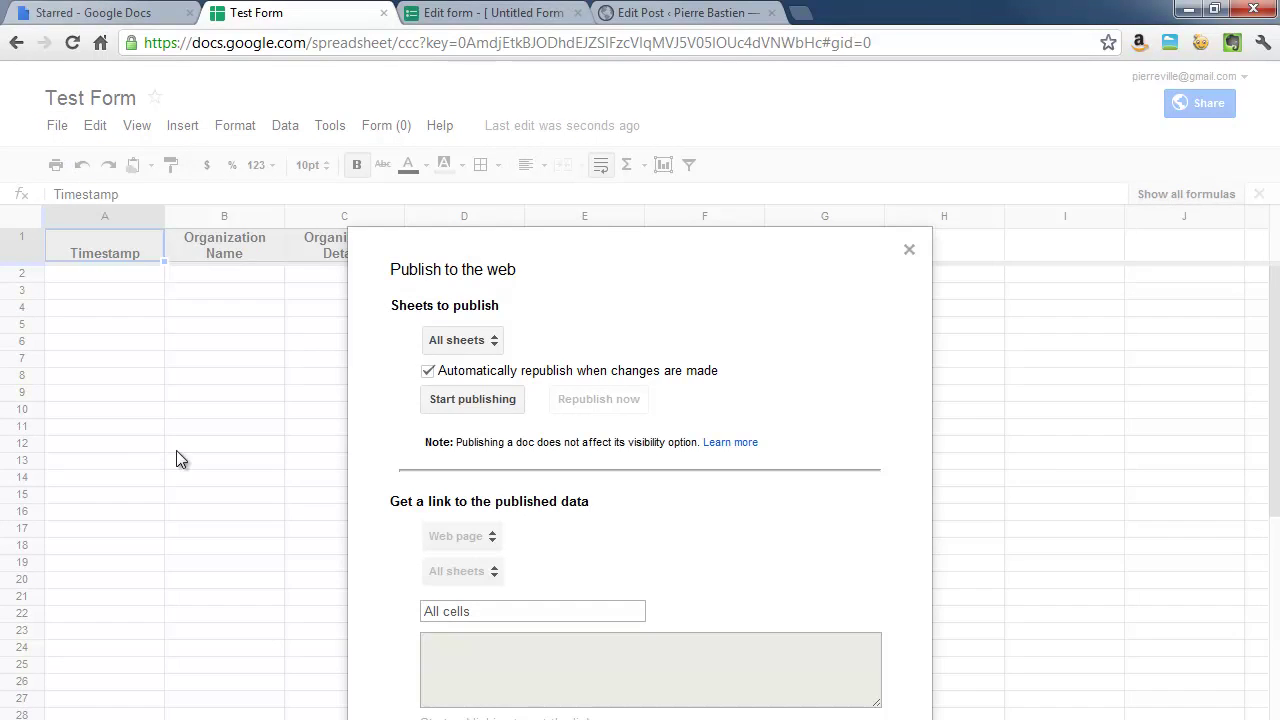
left_click(499, 405)
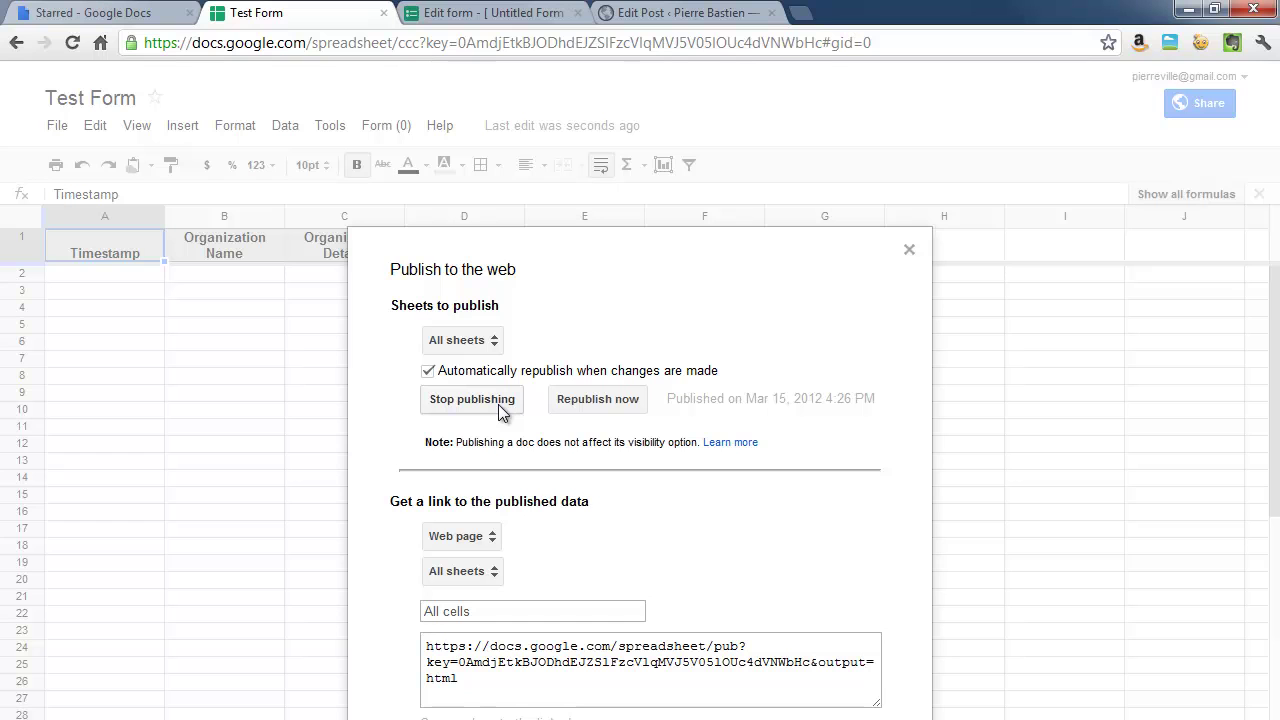
Set the published data link format to "HTML to embed in a page" and copy the whole iframe code.
left_click(473, 545)
left_click(484, 569)
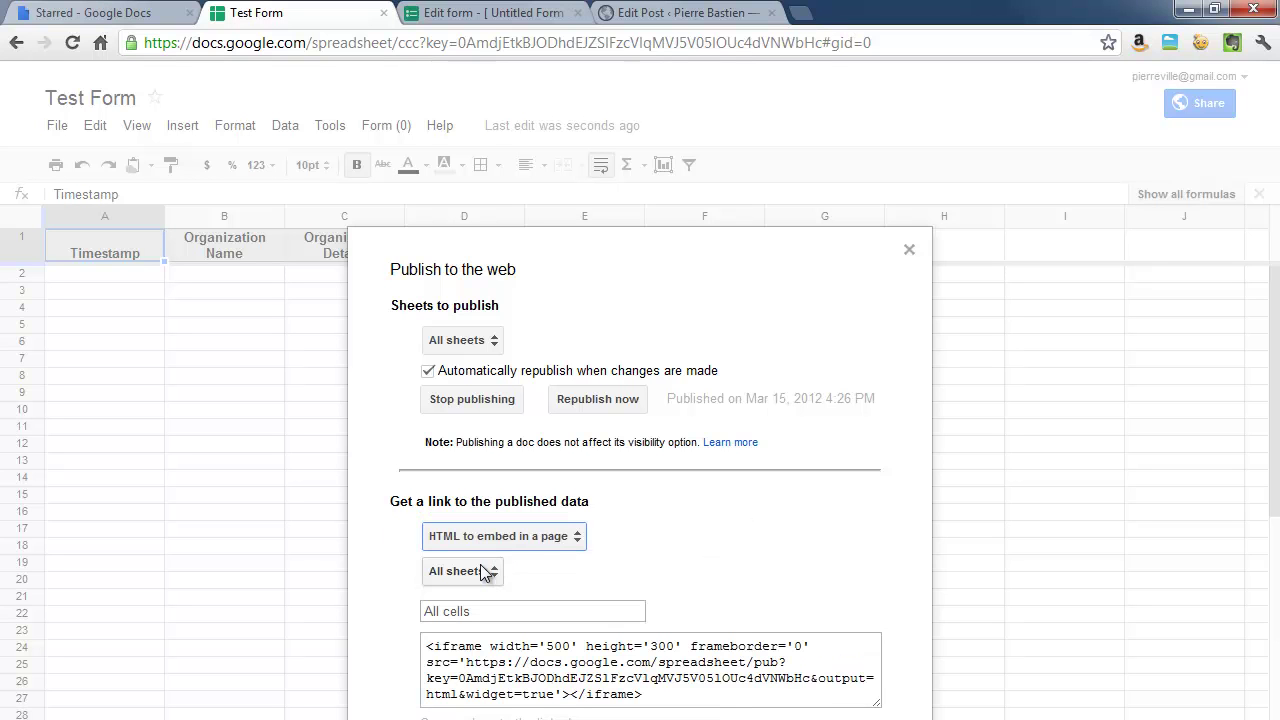
left_click(508, 655)
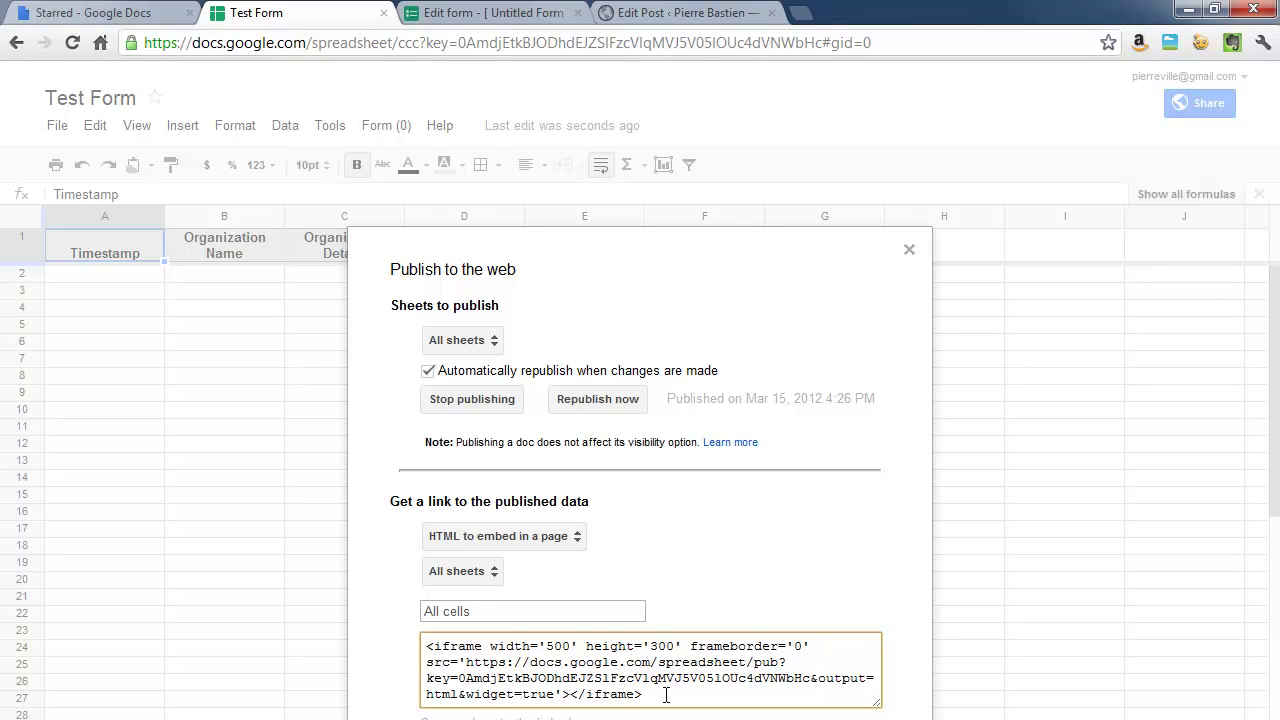
left_click_drag(652, 694, 467, 646)
right_click(537, 662)
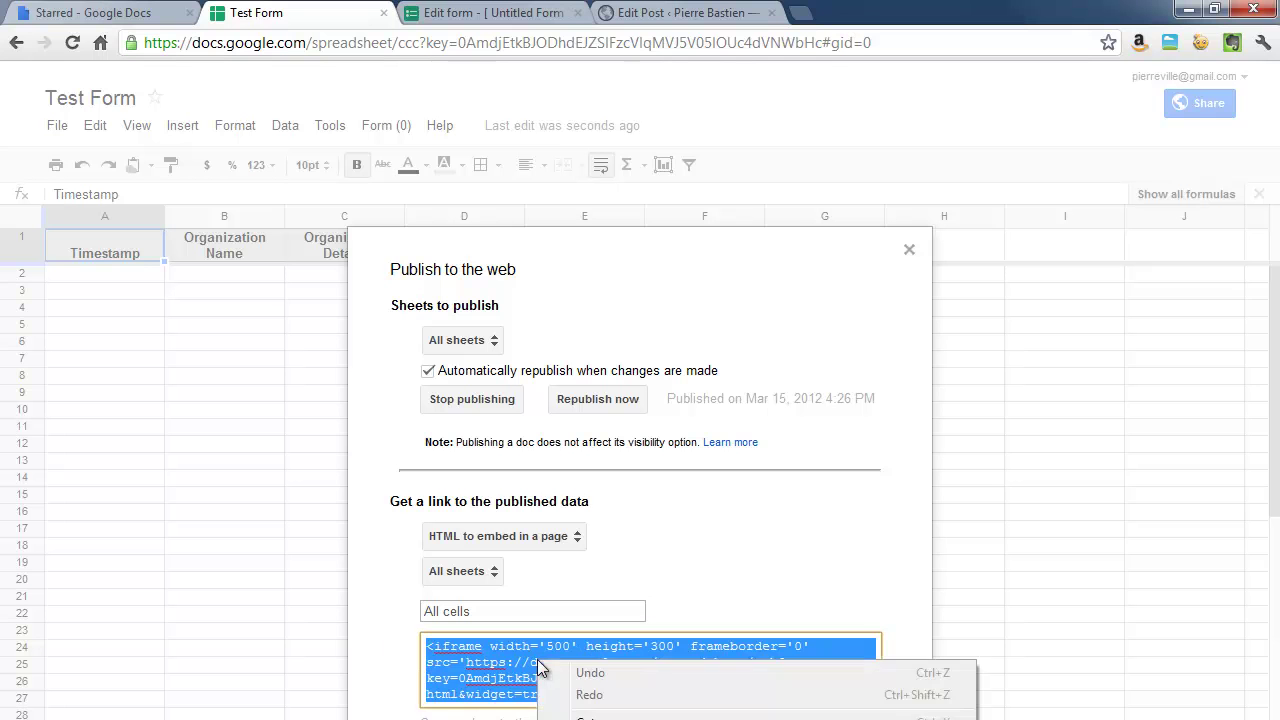
left_click(610, 718)
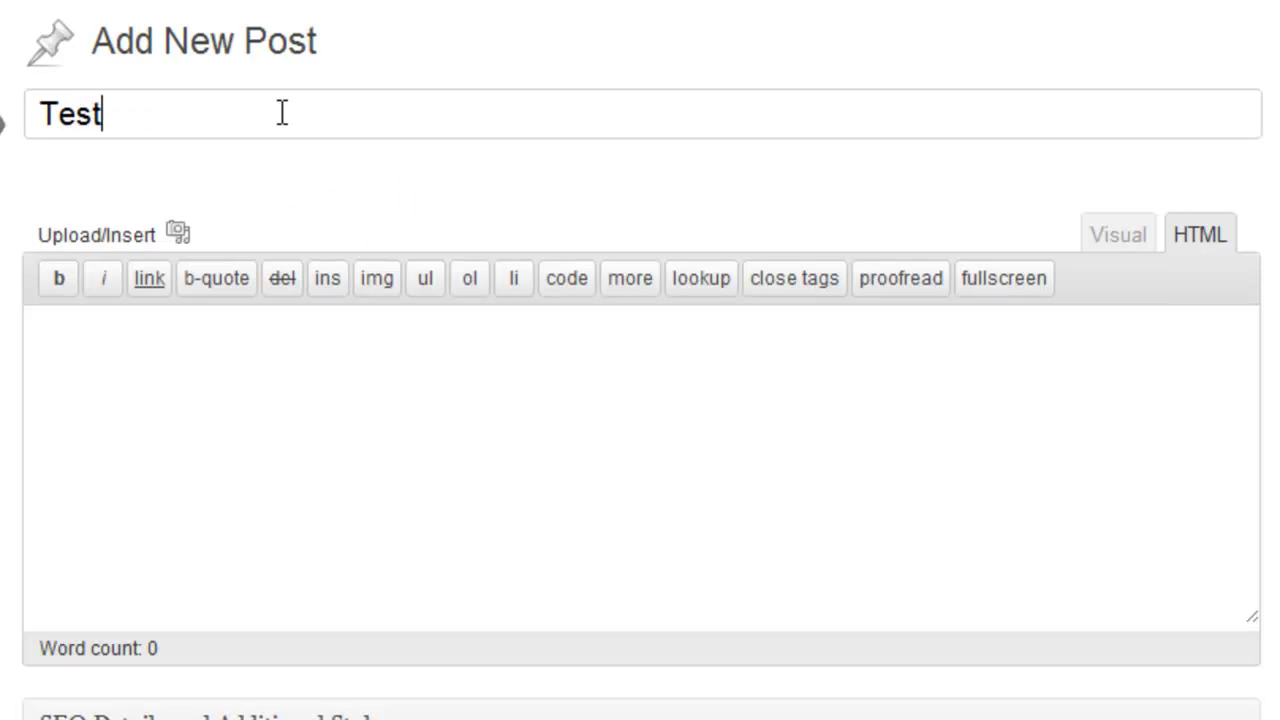
Title the new WordPress post "Test Form Results" and paste the spreadsheet's iframe code into its body in HTML mode.
type("rm Results")
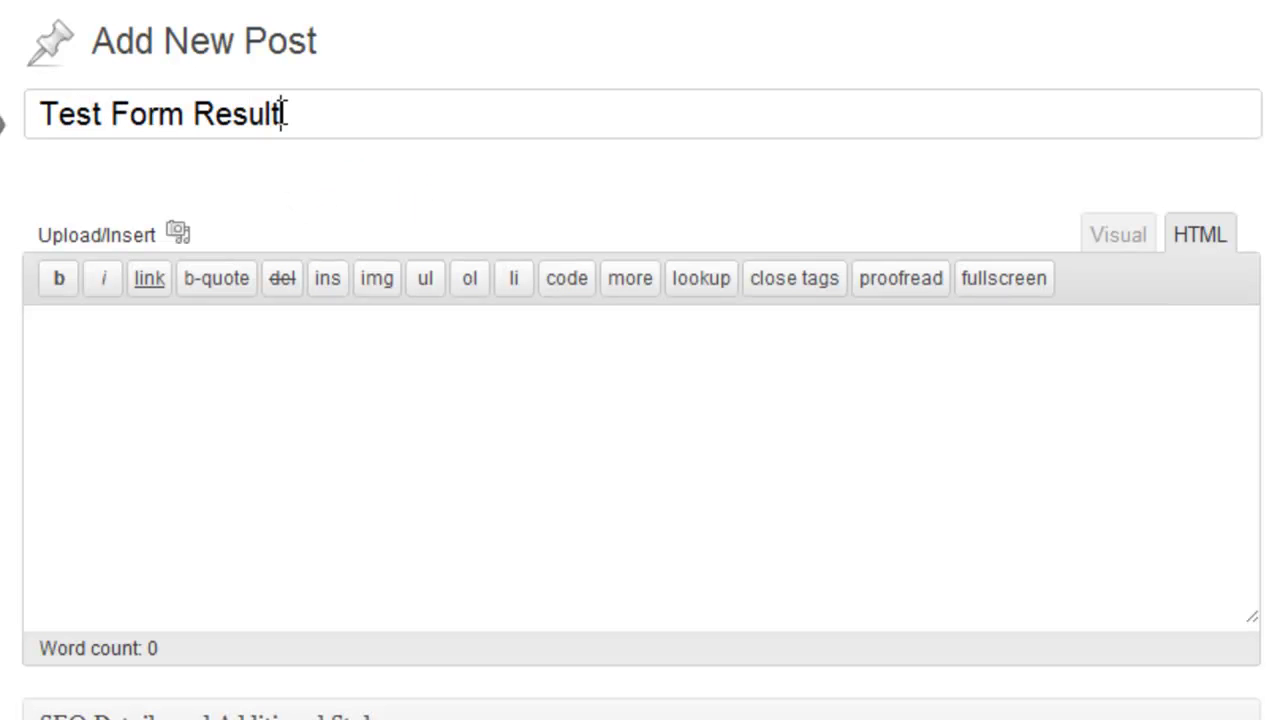
left_click(1196, 234)
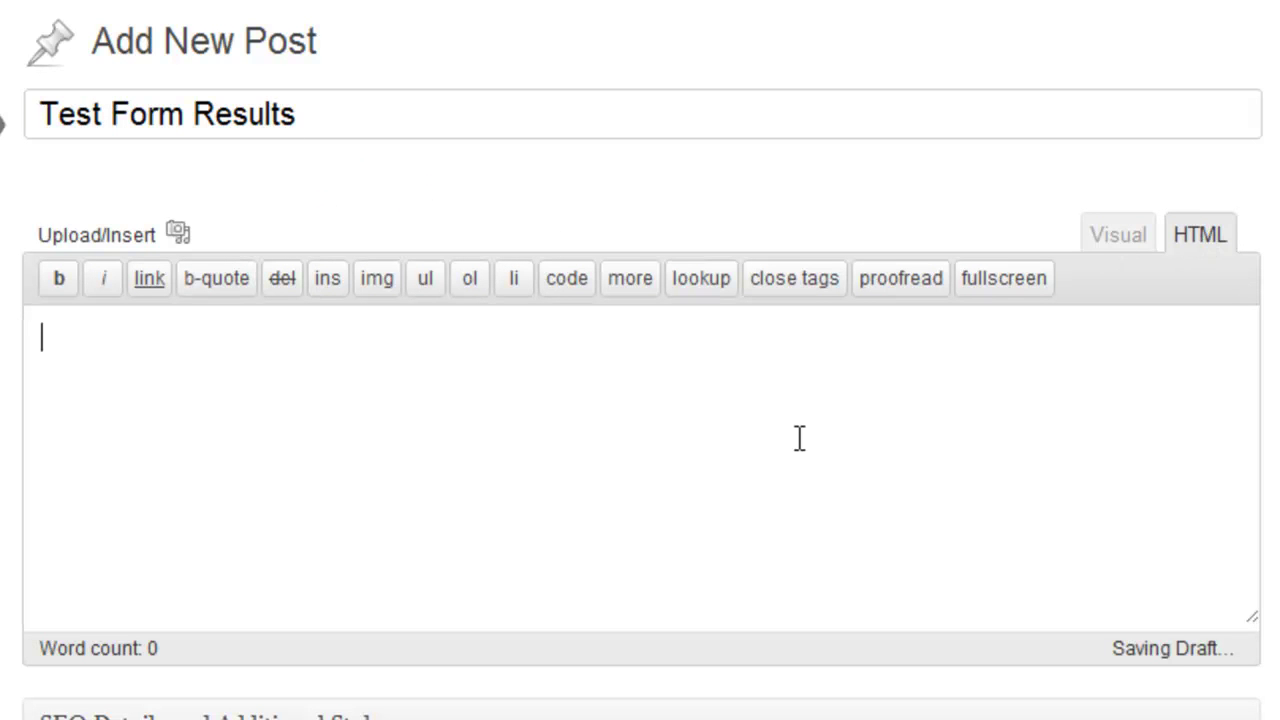
key("ctrl+v")
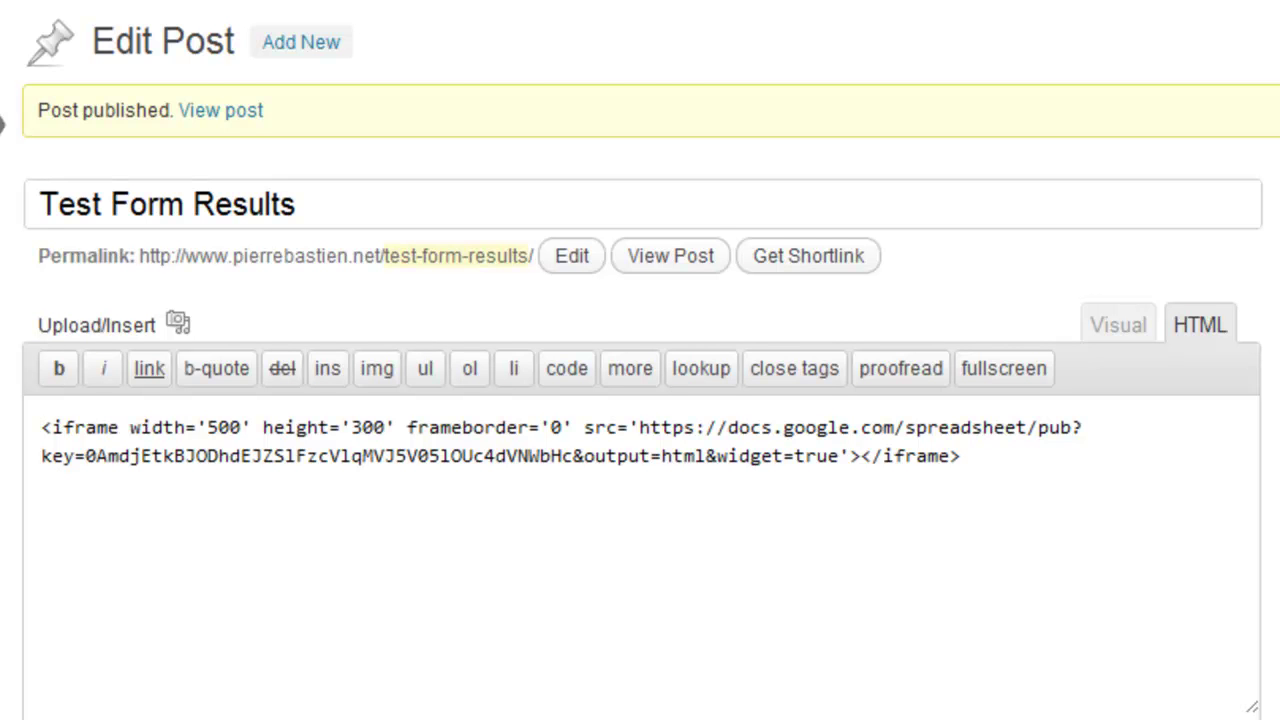
Open the published Test Form post at the site's /test-form address.
type("pierrebastien.net/t")
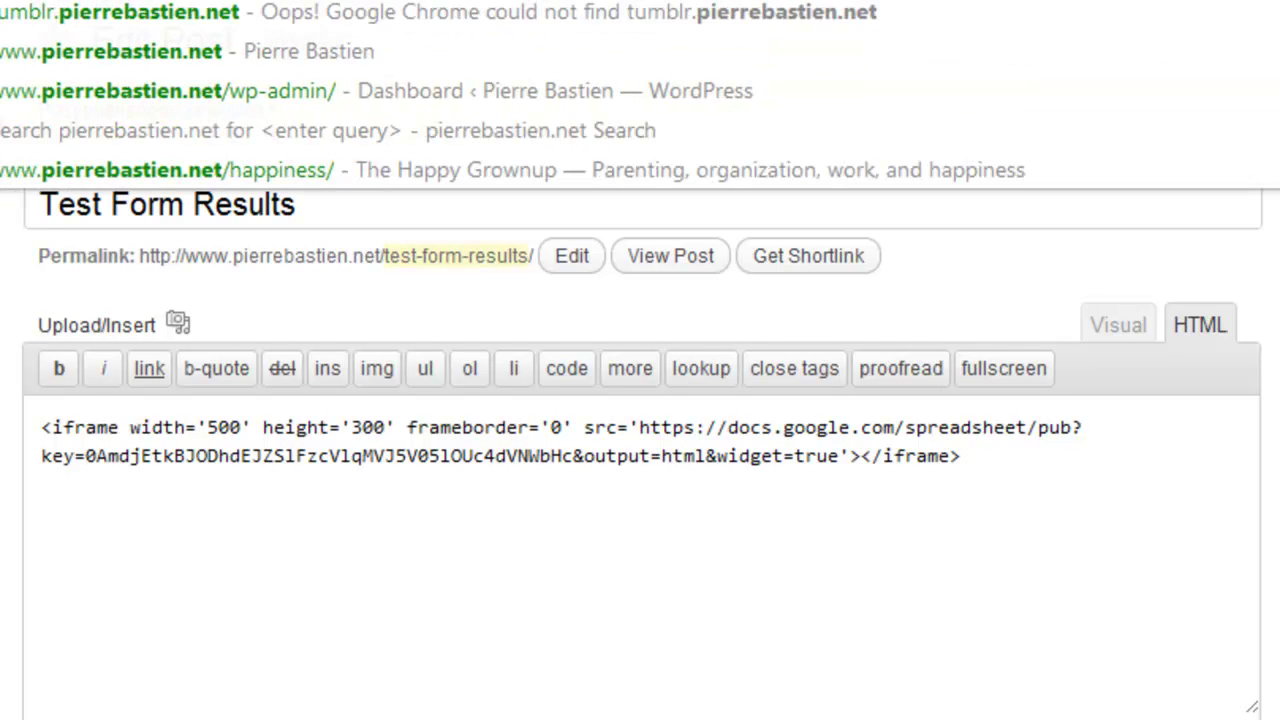
type("est-form")
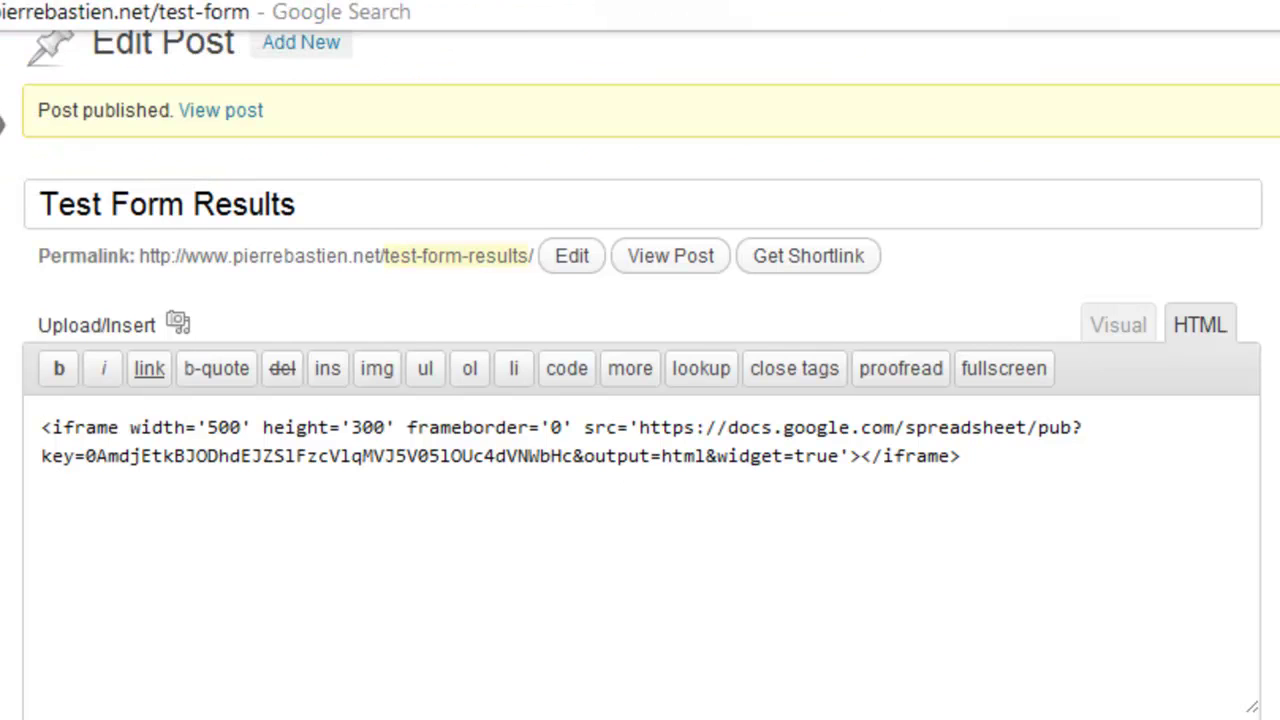
key("Return")
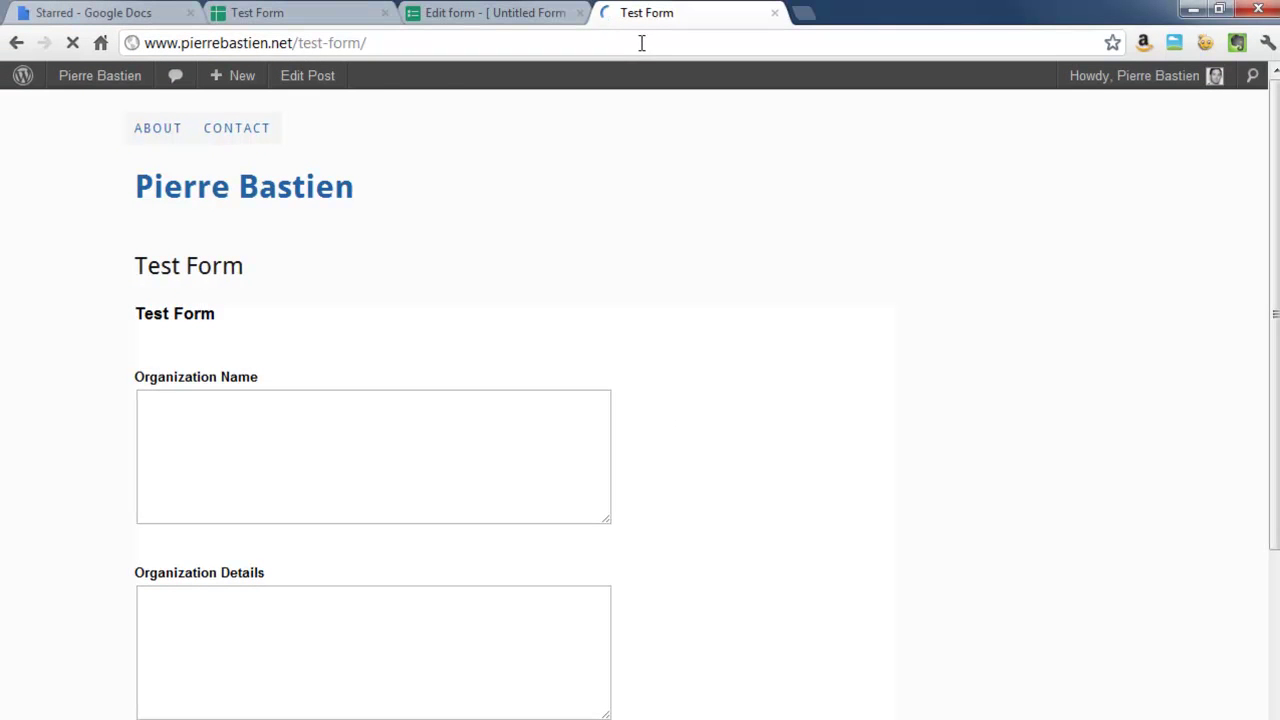
Fill in the embedded form with a test organization name and "Test" as the organization details, and submit it.
left_click(308, 472)
type("Pierre's test o")
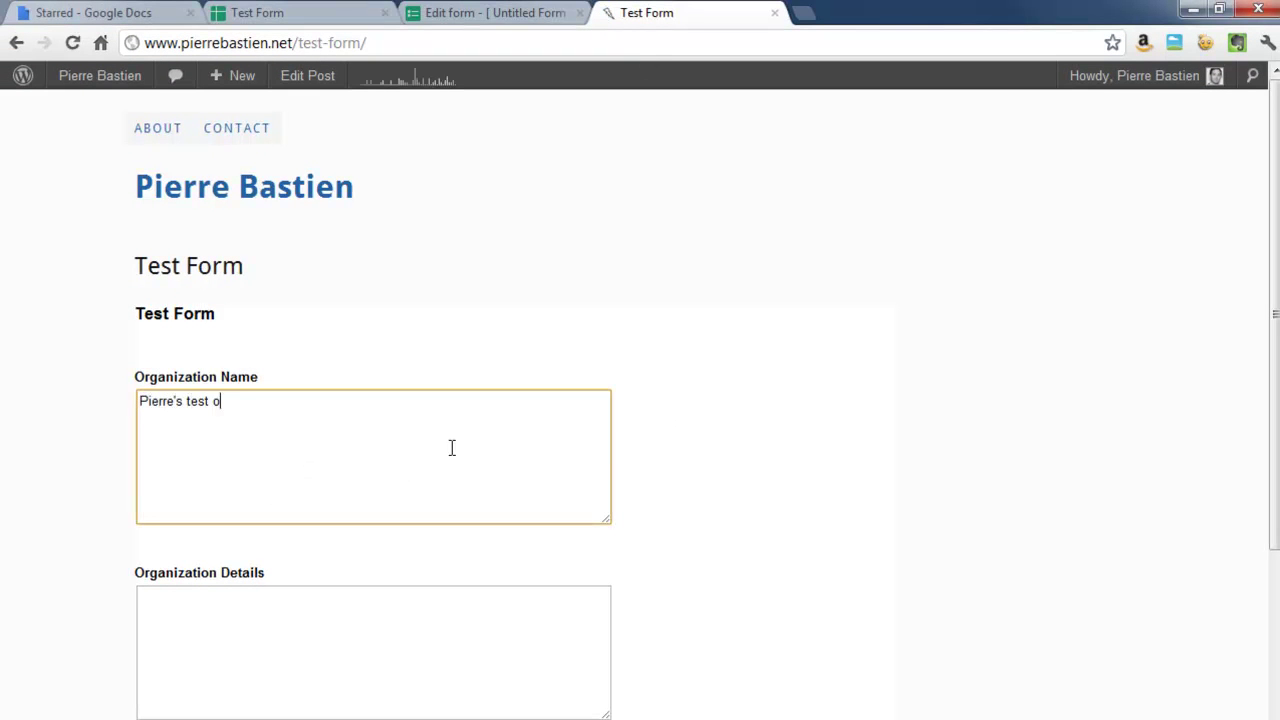
type("rganization")
key("Tab")
type("Test")
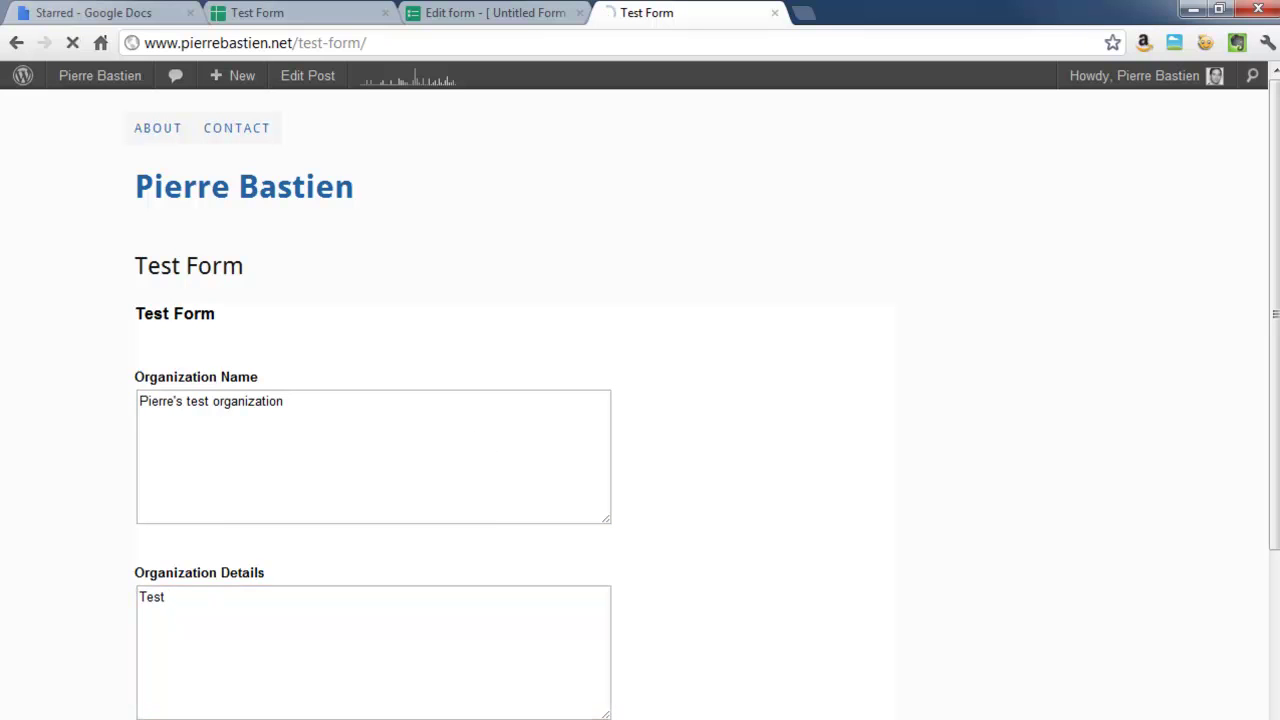
key("Tab")
key("Return")
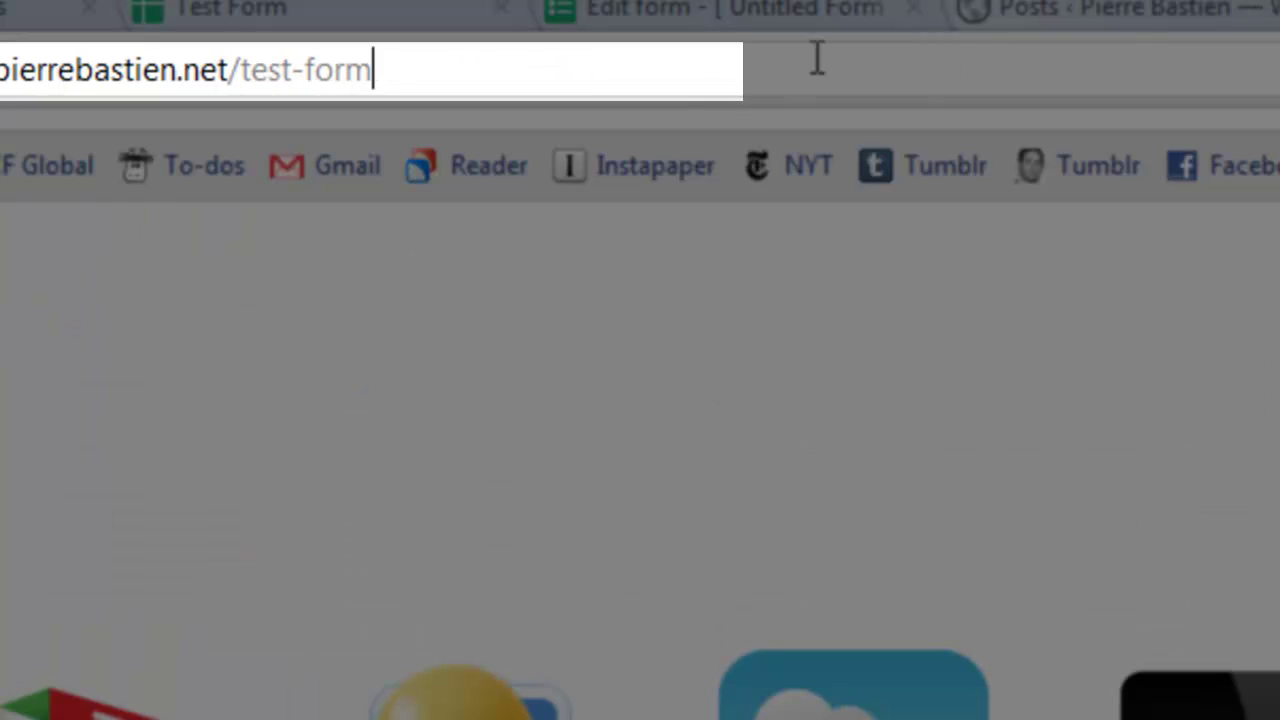
Open the results post at the site's /test-form-results/ address and examine the submitted entry's timestamp, organization name and details.
type("-results")
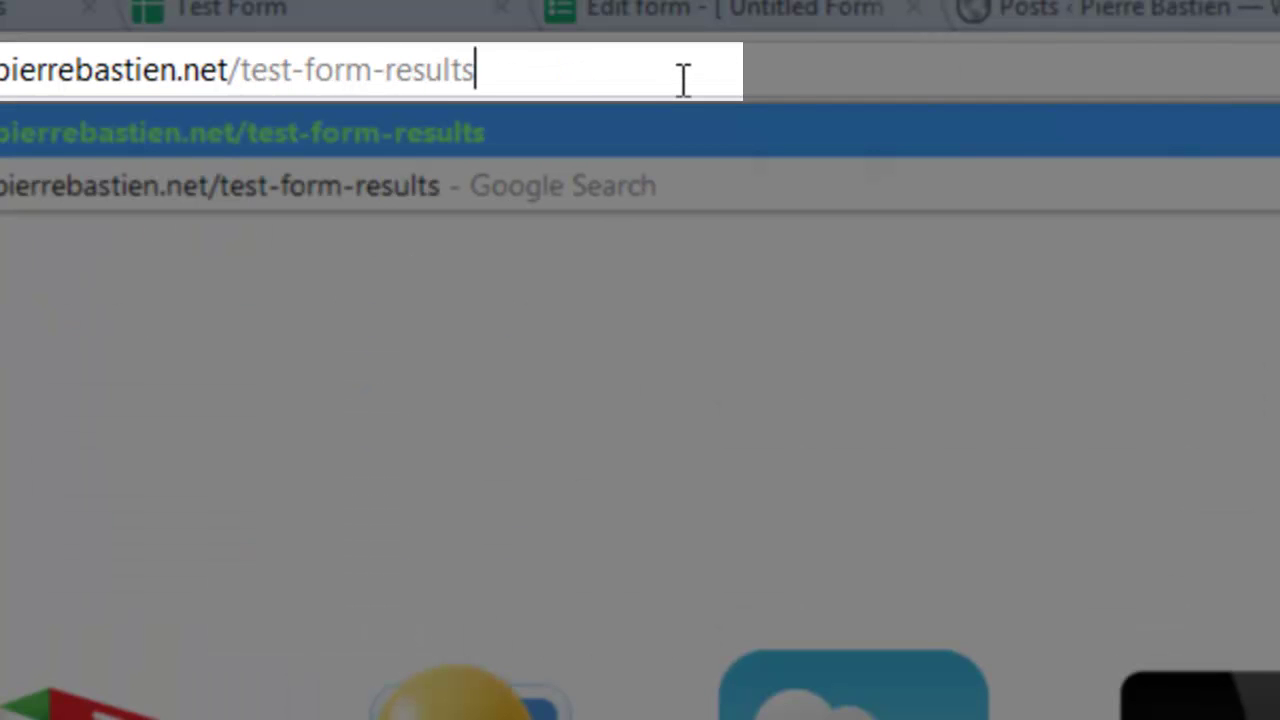
type("/")
key("Return")
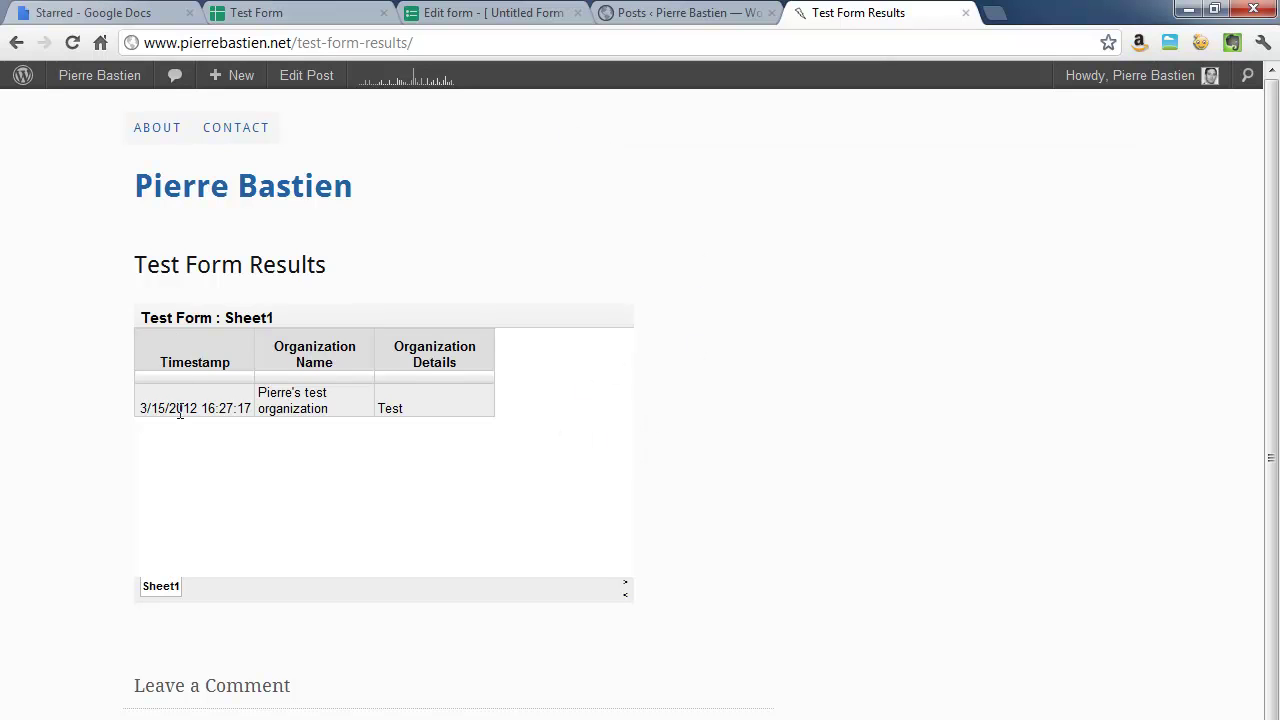
left_click_drag(142, 408, 274, 400)
triple_click(274, 400)
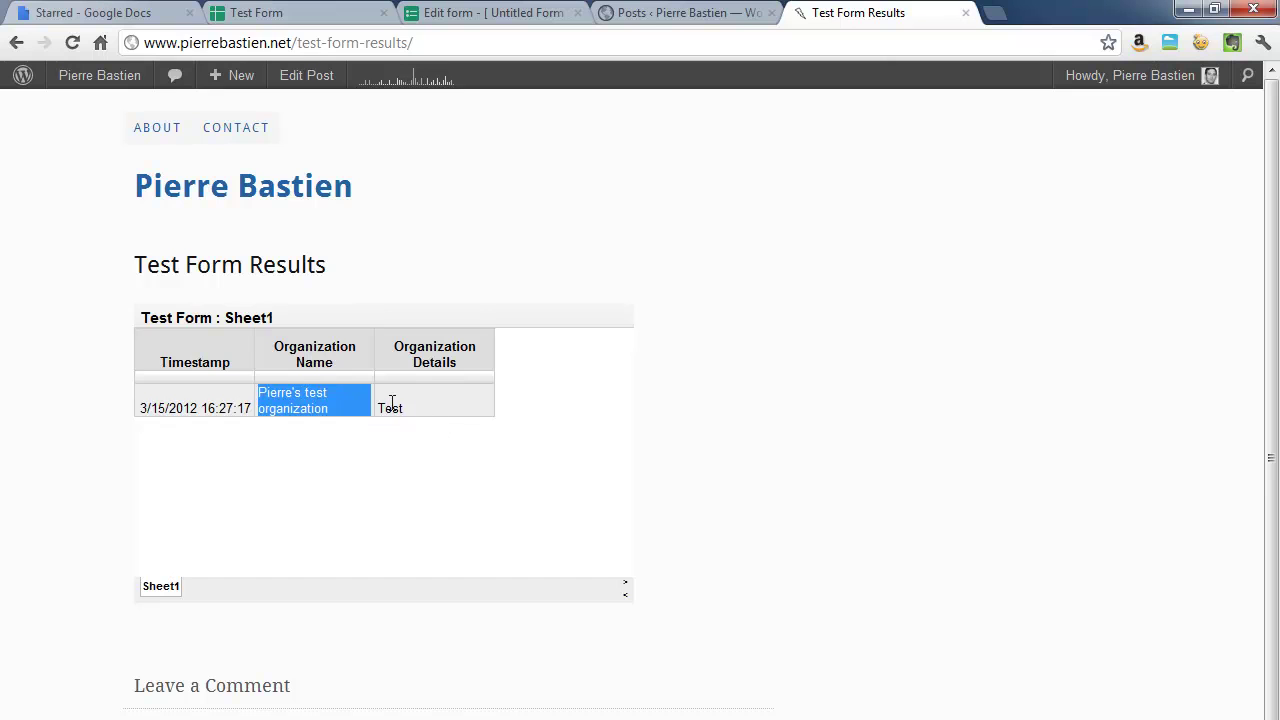
left_click_drag(389, 404, 421, 460)
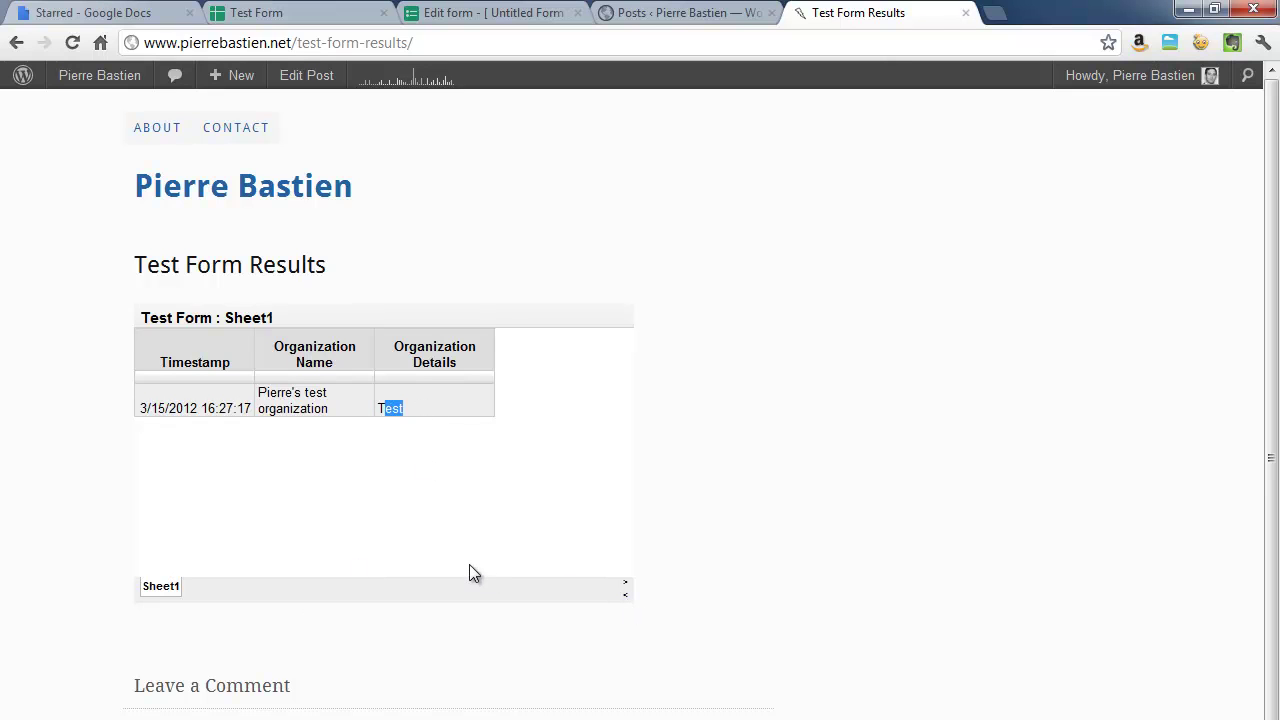